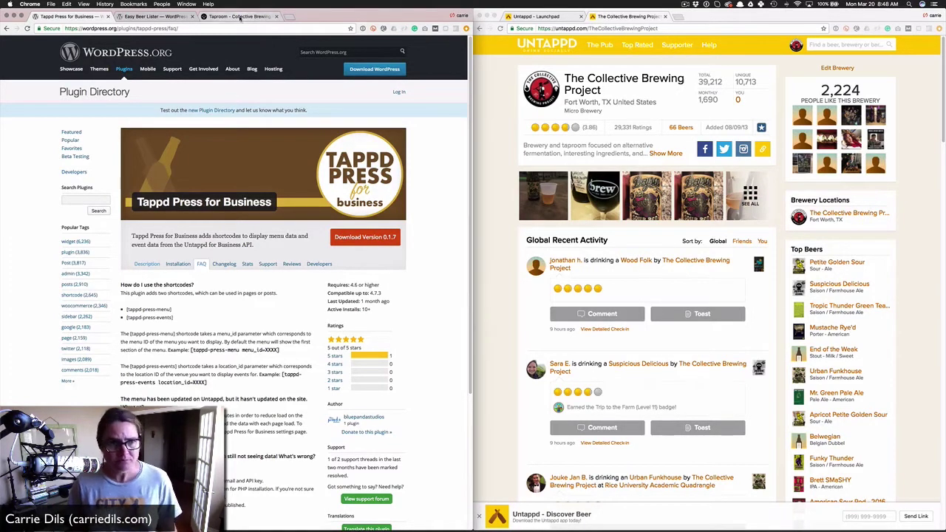
- Show the brewery's Taproom page beside the Untappd for Business launchpad
click(237, 16)
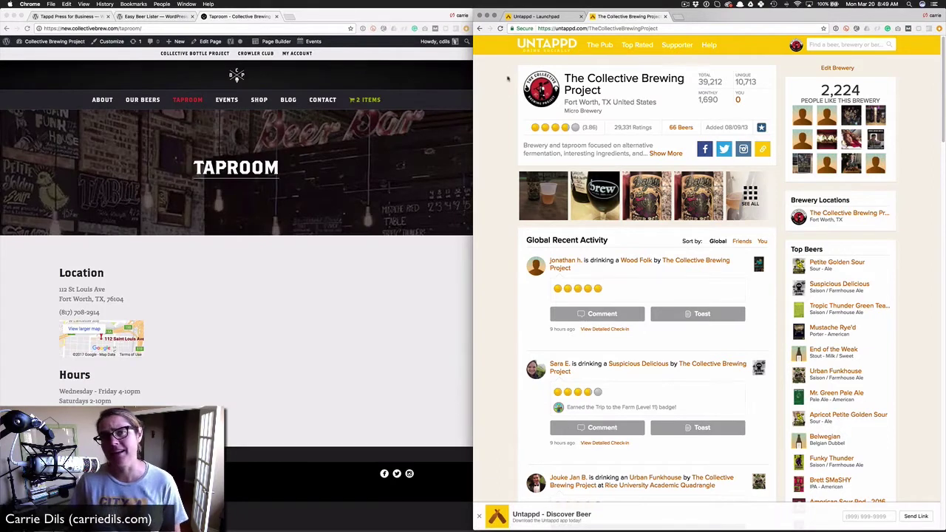
key(ctrl+shift+Tab)
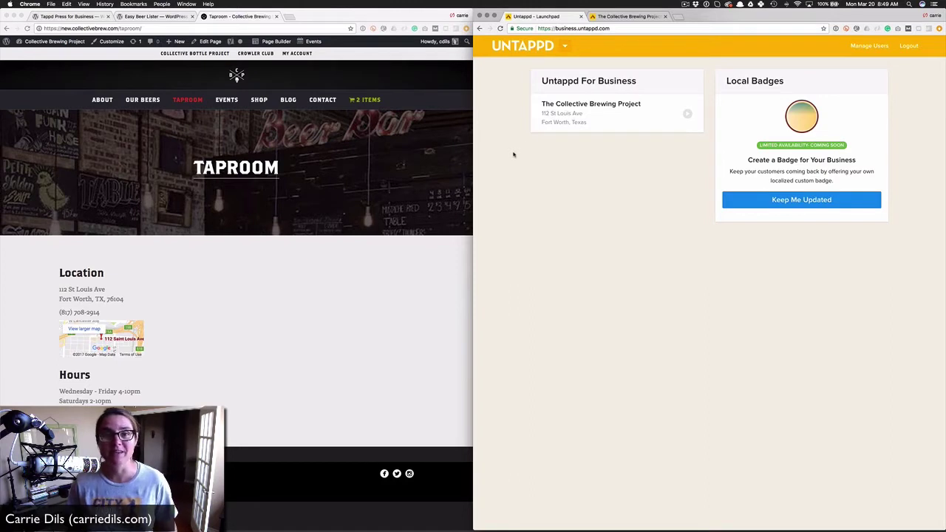
- Highlight the business.untappd.com address, then open The Collective Brewing Project venue's menu settings
drag(610, 28, 538, 28)
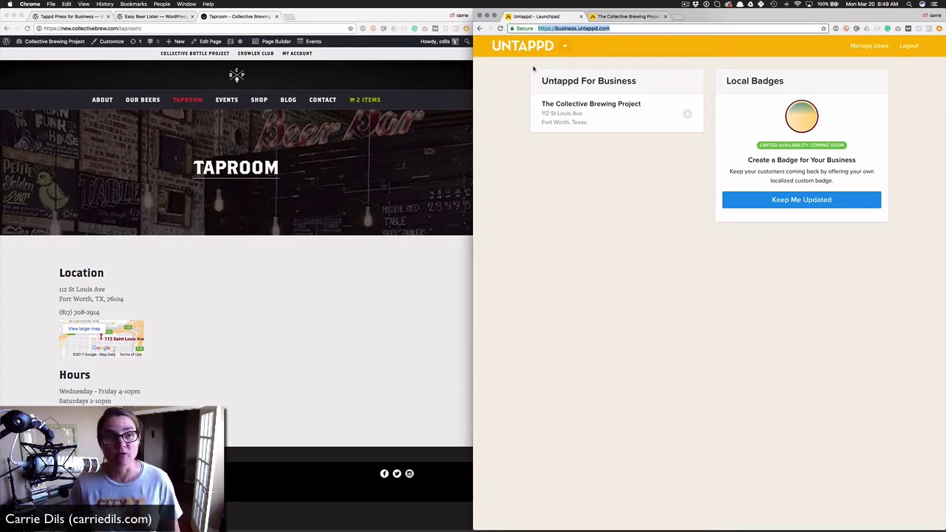
click(65, 17)
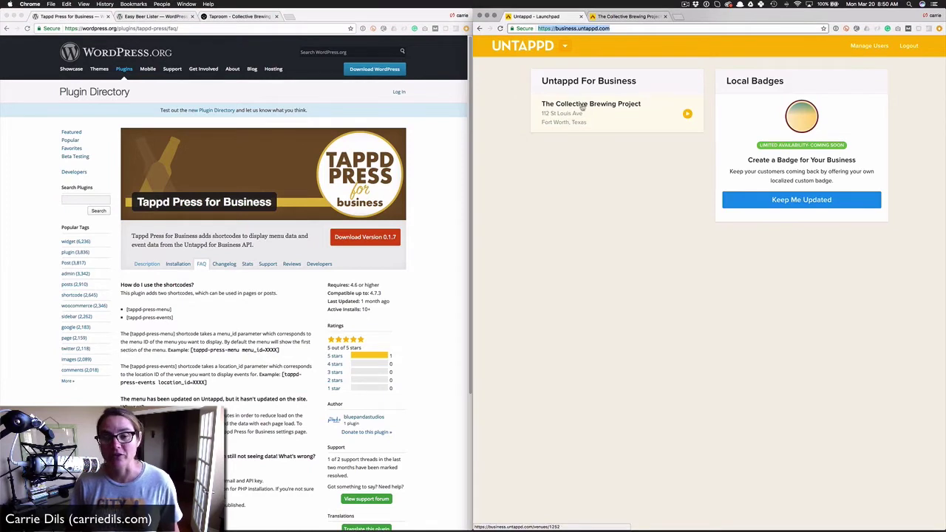
click(582, 107)
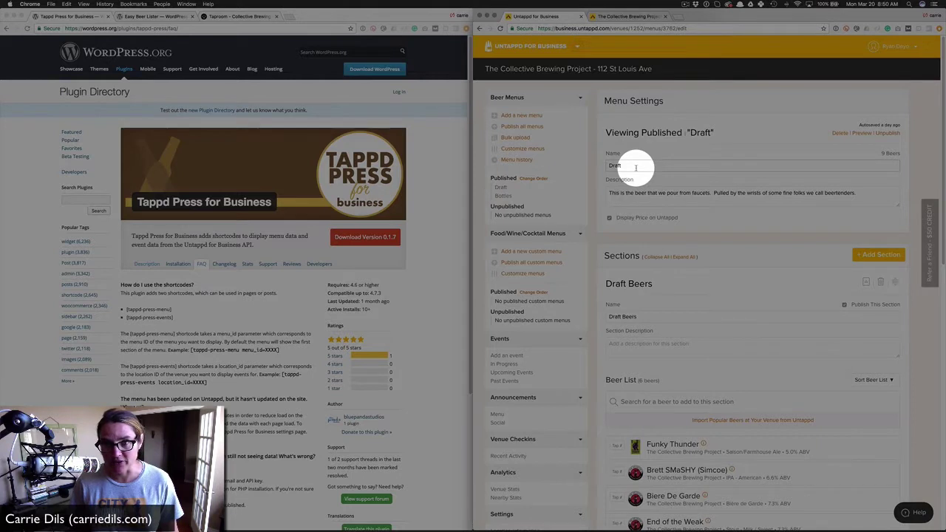
- Scroll through the menu's beer list, then bring the Taproom page back
scroll(635, 168, down, 4)
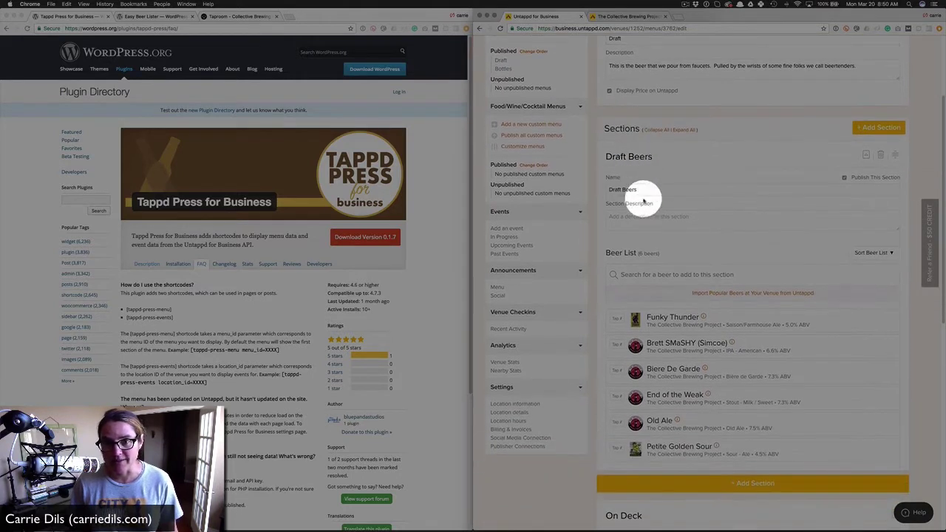
scroll(651, 189, down, 3)
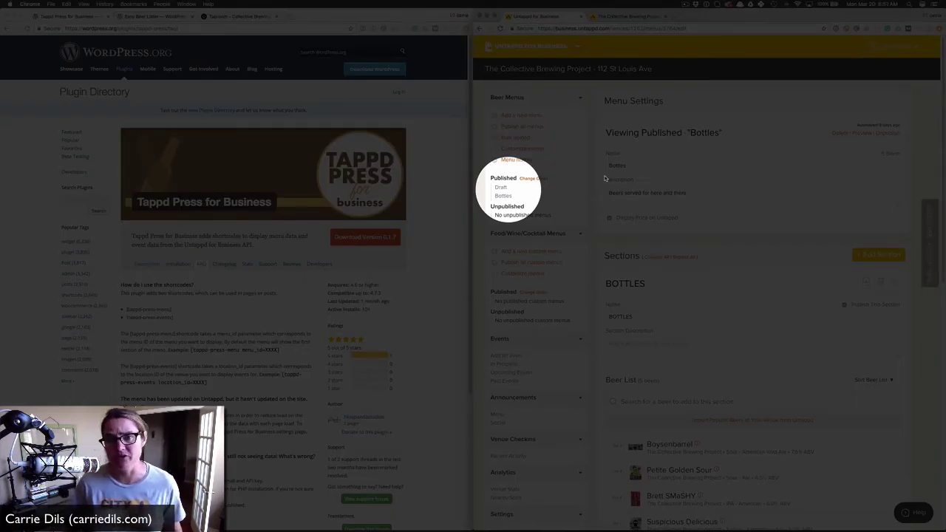
scroll(595, 178, down, 2)
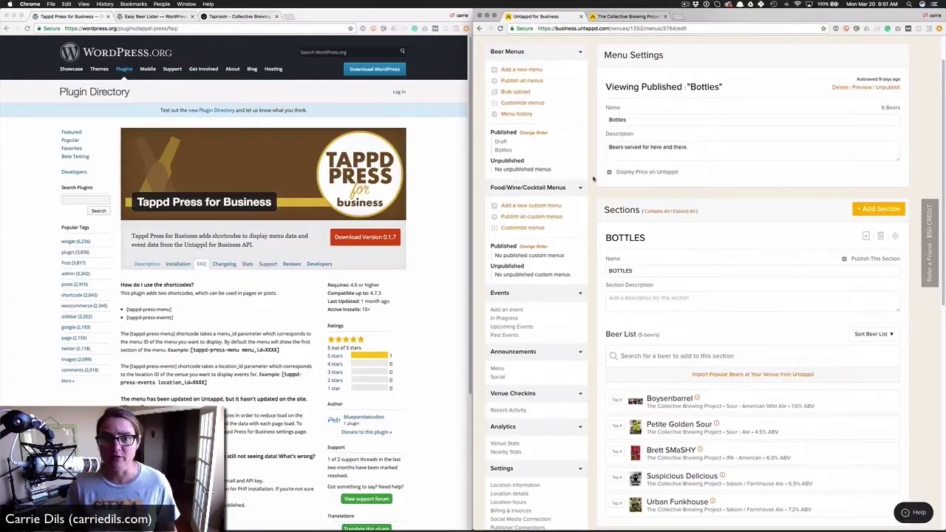
scroll(593, 178, down, 2)
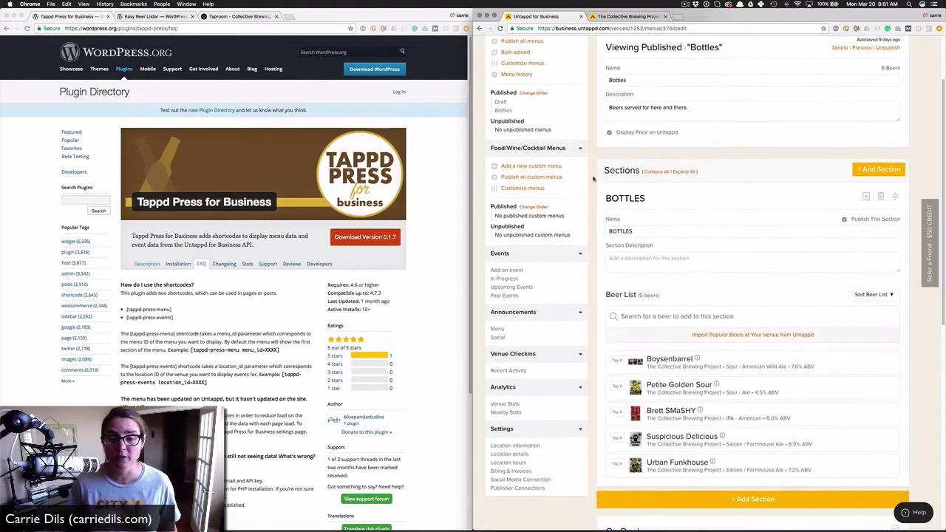
scroll(593, 178, down, 5)
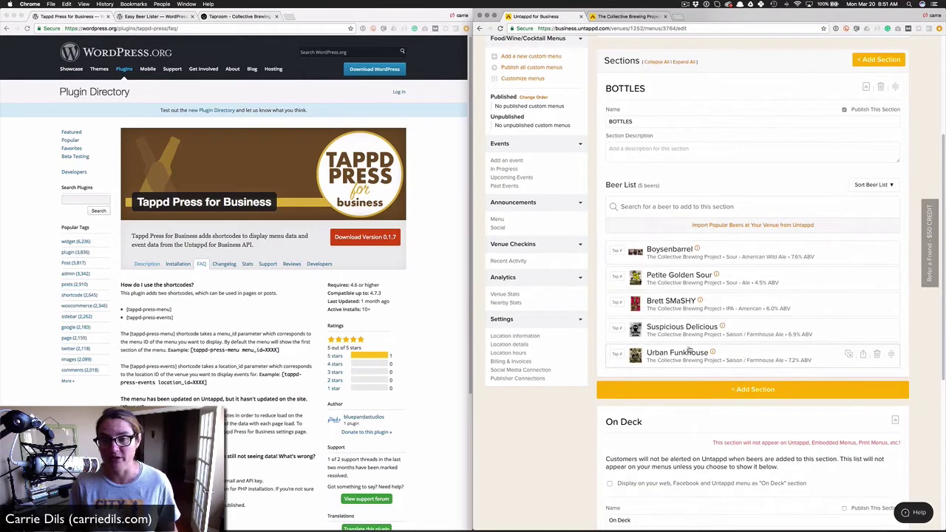
click(220, 17)
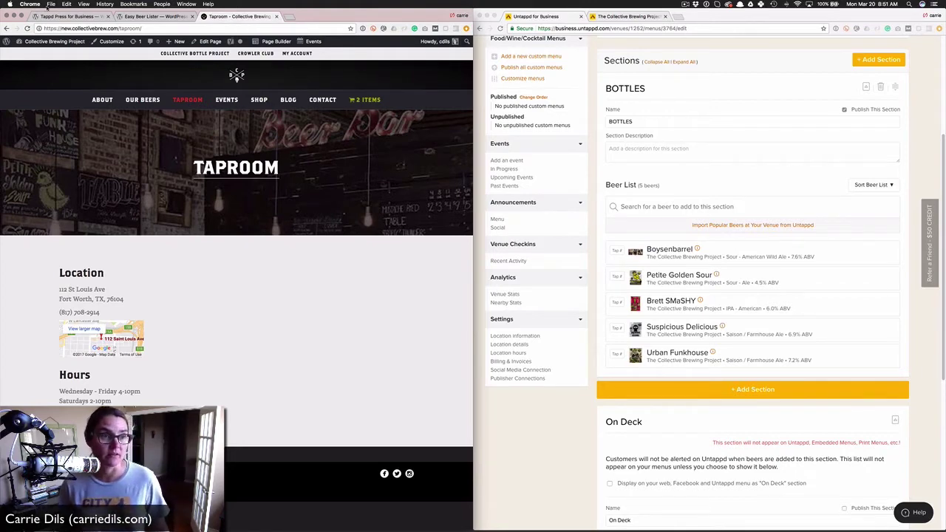
- From the dashboard, search Add Plugins for 'tappd' to find Tappd Press for Business
click(66, 16)
click(235, 17)
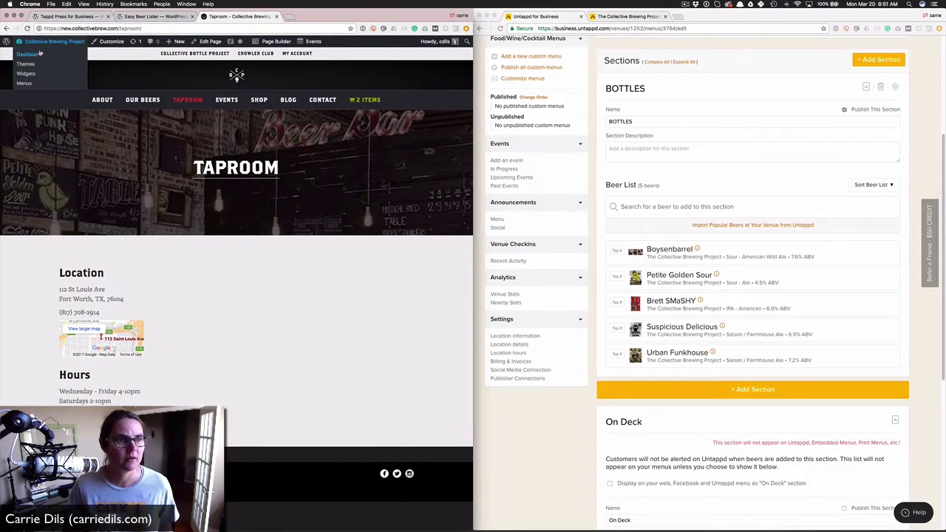
click(41, 54)
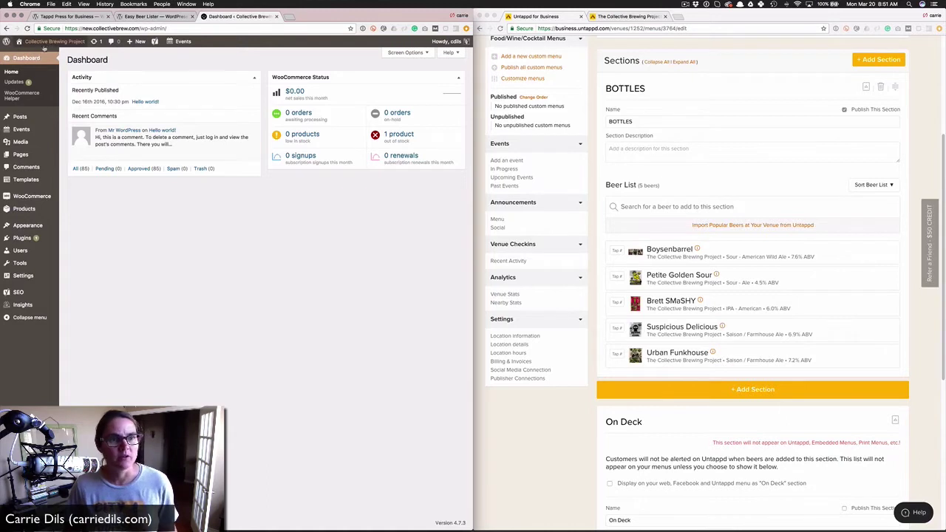
mouse_move(51, 44)
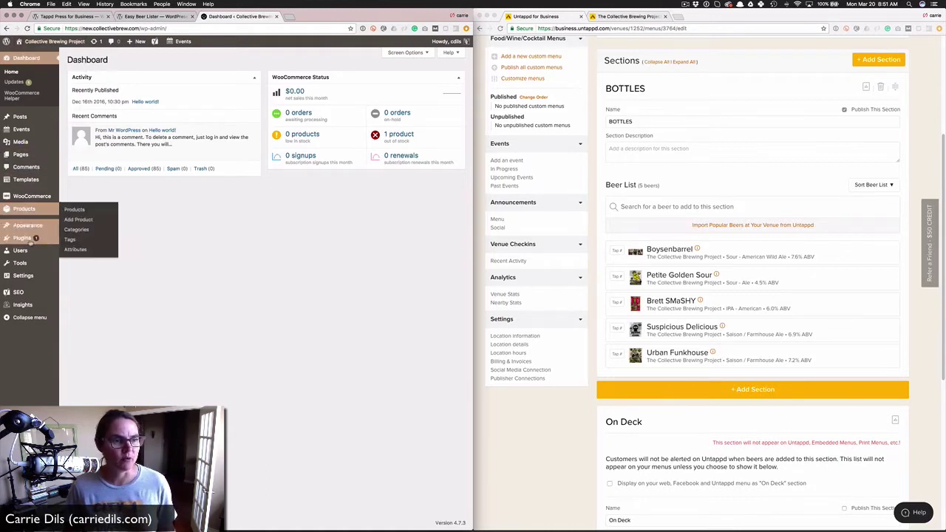
click(74, 249)
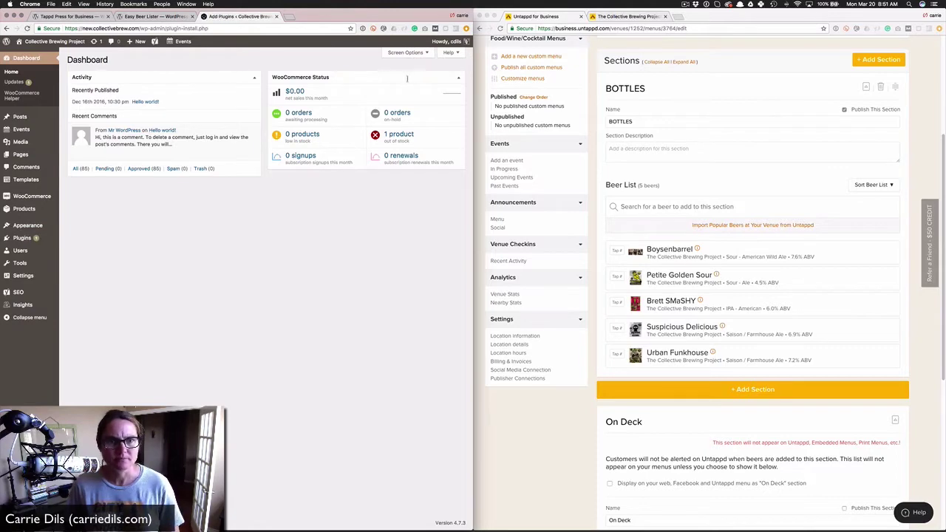
click(385, 81)
text(tappd)
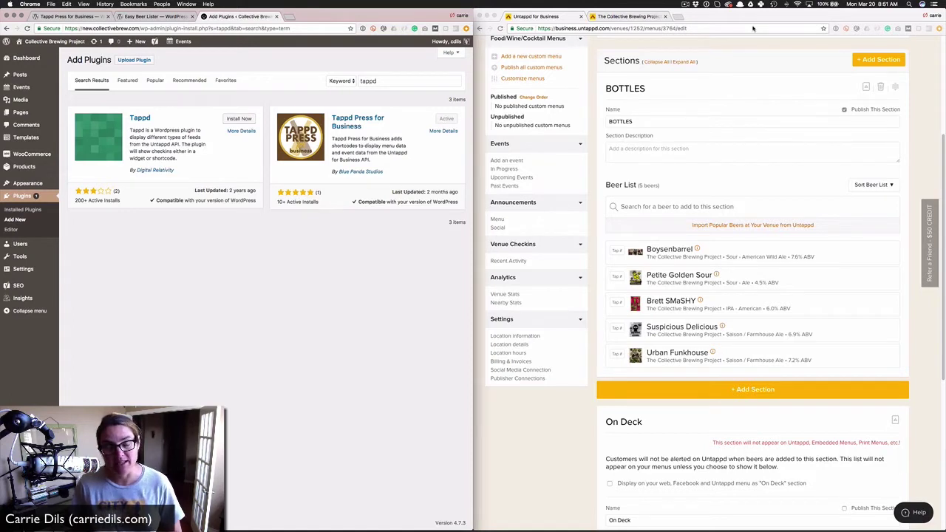
- Open the account's API Access page listing the Read Only and Read & Write tokens
scroll(743, 56, up, 5)
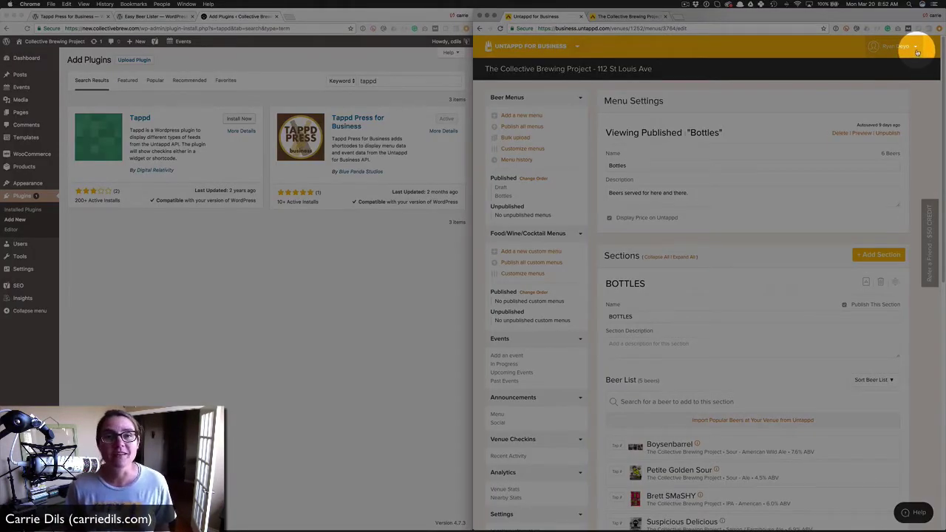
click(917, 52)
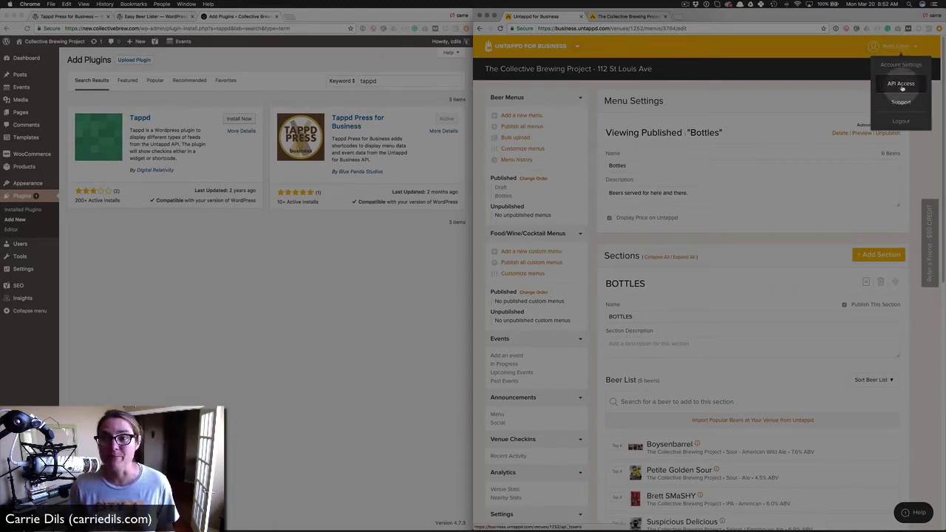
click(902, 83)
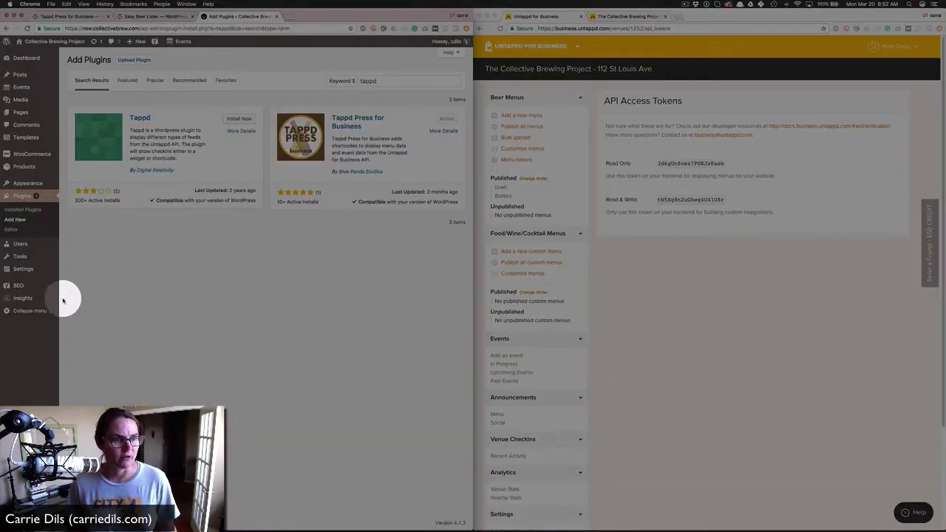
mouse_move(22, 269)
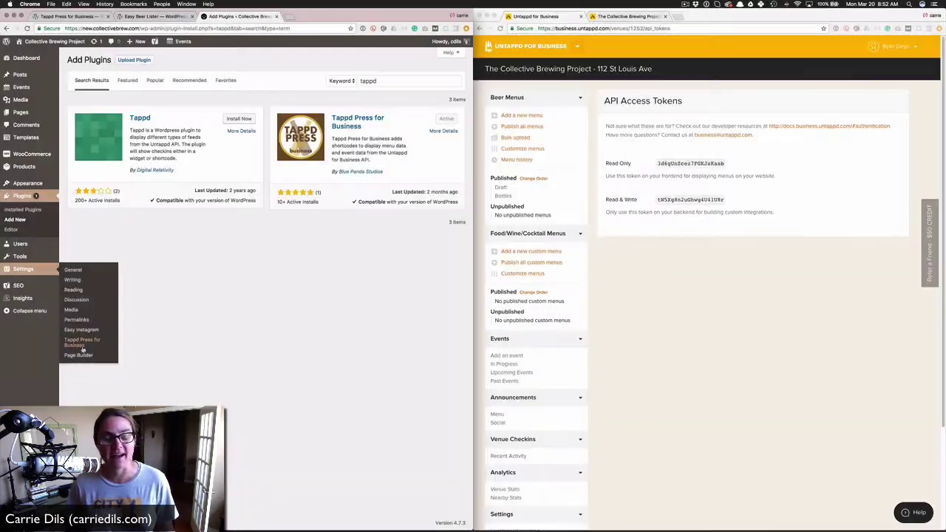
- Copy the Untappd Read Only token into the Tappd Press for Business API Key setting
click(81, 347)
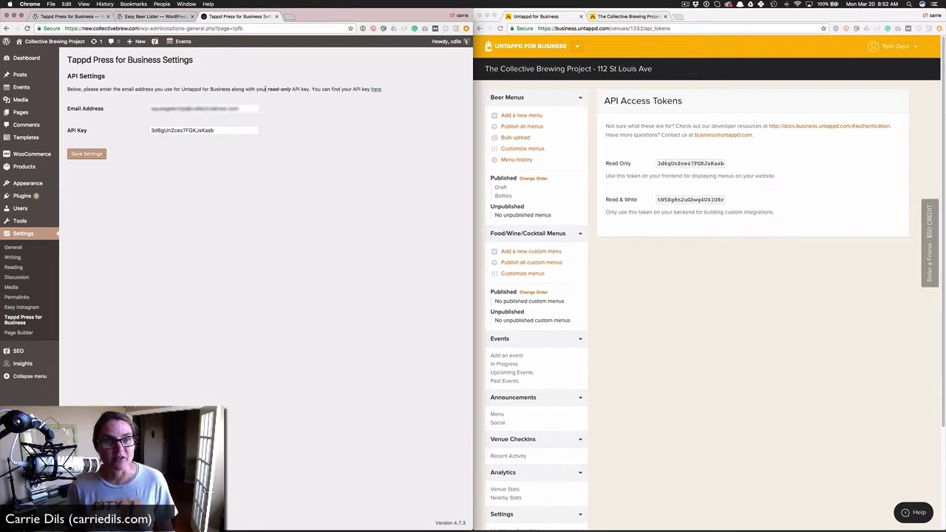
drag(265, 89, 312, 89)
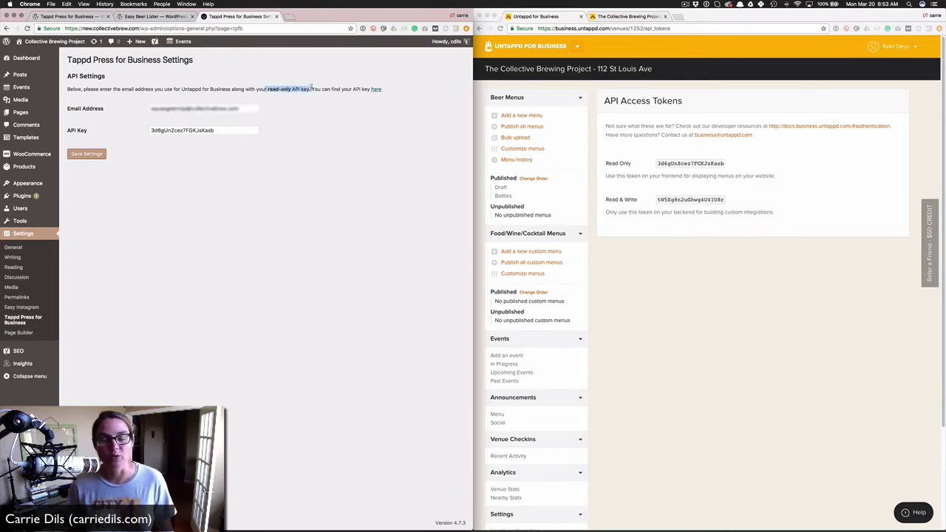
click(793, 166)
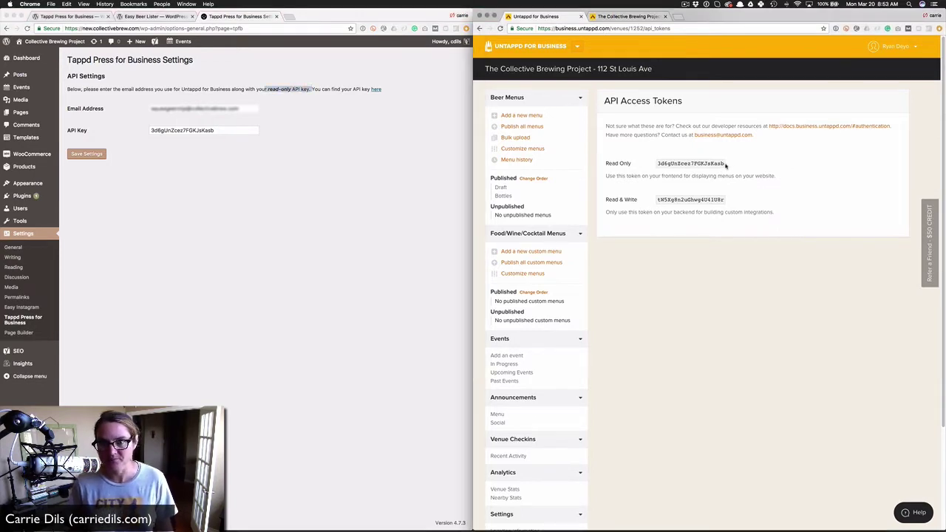
drag(724, 163, 649, 162)
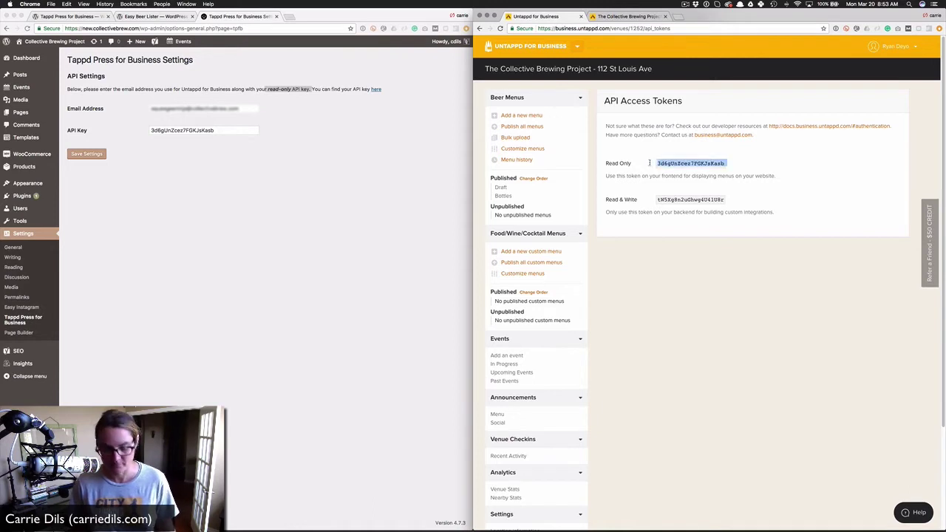
click(306, 213)
click(68, 132)
key(ctrl+a)
click(167, 175)
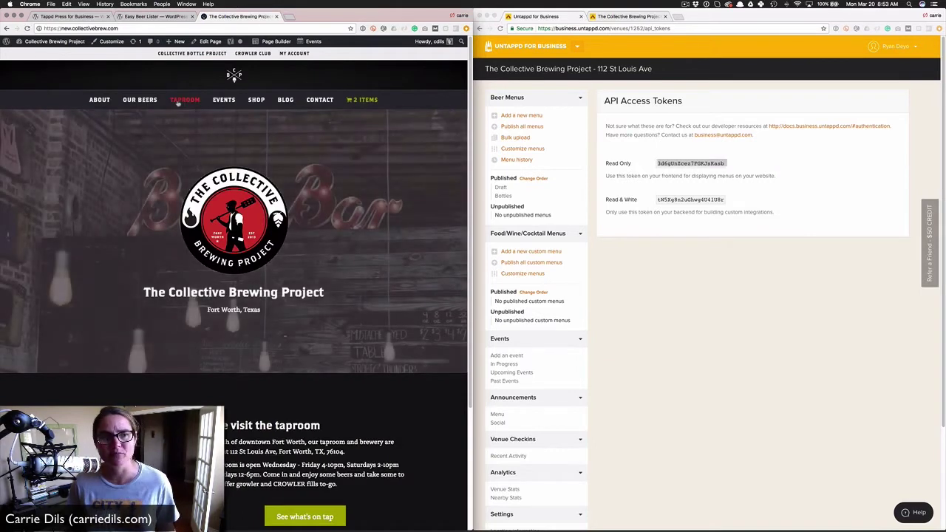
- Open the Taproom page in Beaver Builder and drop a Text Editor module beside the Location column
click(185, 99)
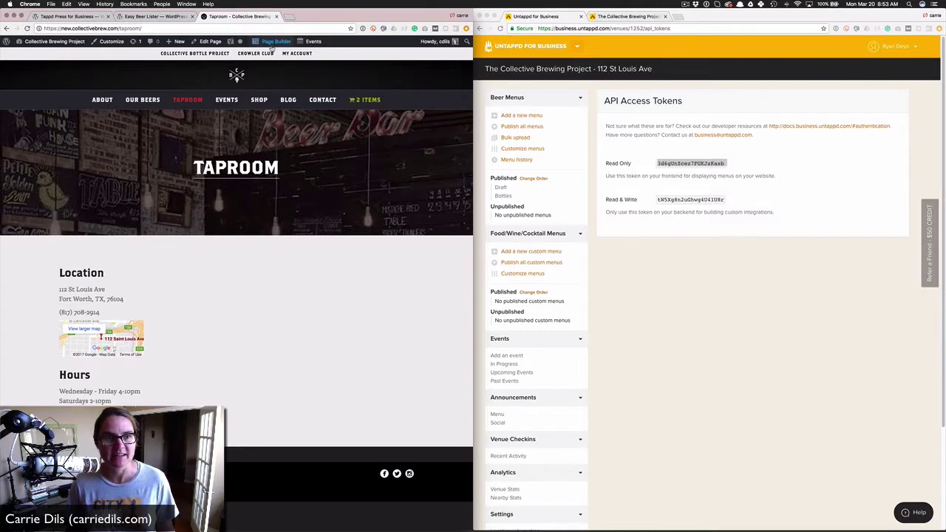
click(274, 42)
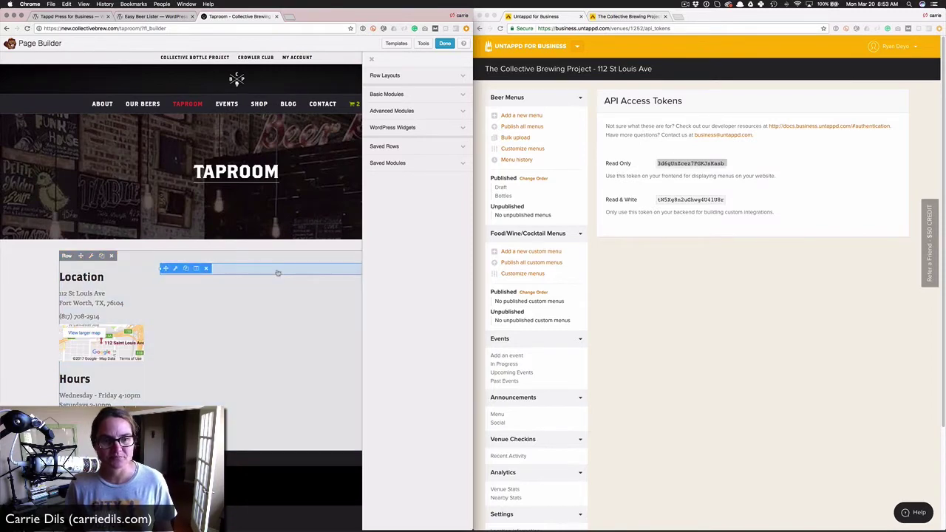
drag(278, 272, 277, 271)
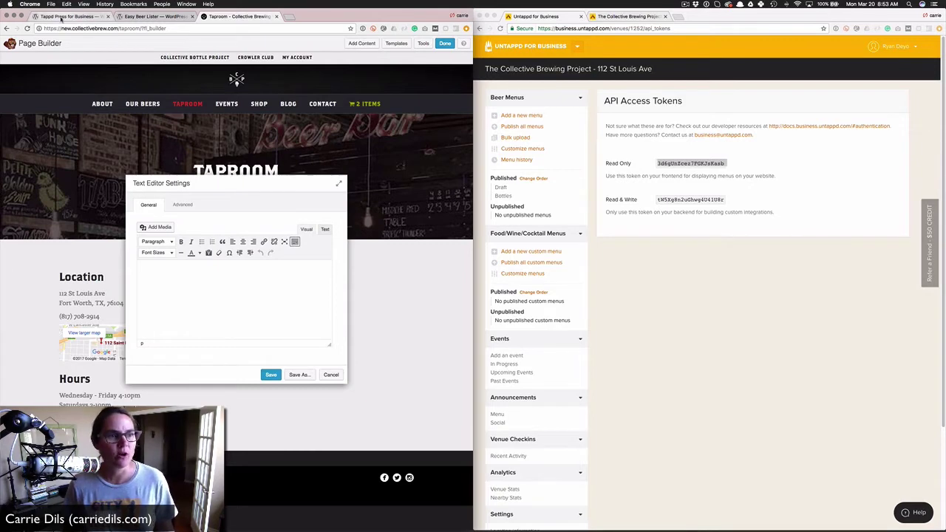
- Find the FAQ's [tappd-press-menu menu_id=XXXX] example and copy the shortcode
click(63, 17)
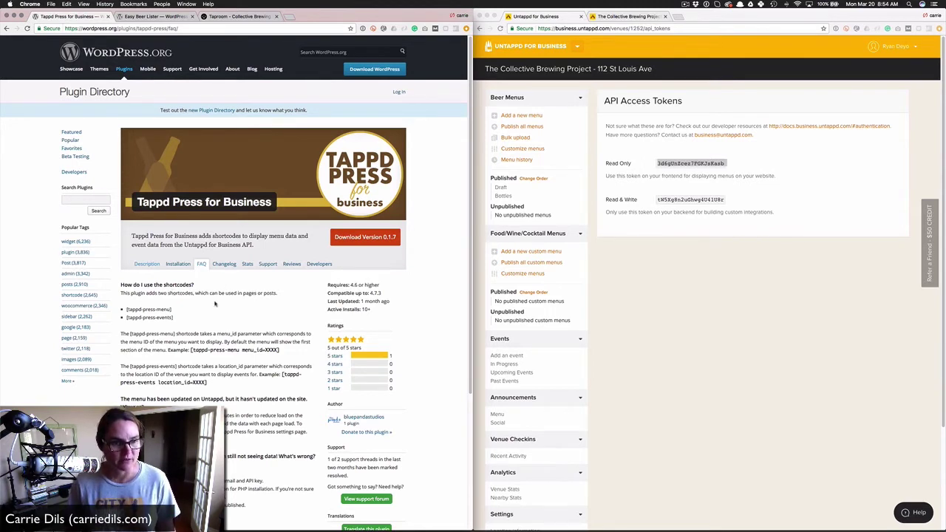
scroll(215, 305, down, 1)
scroll(211, 224, down, 2)
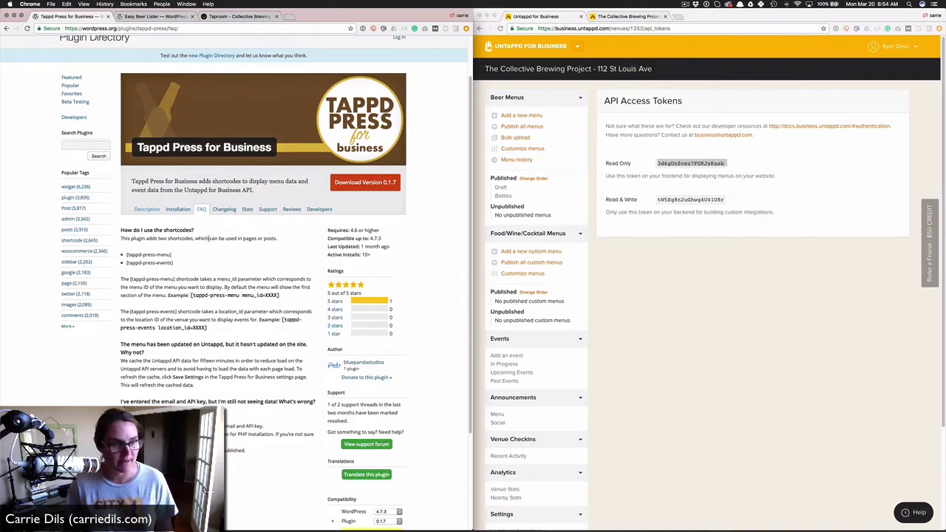
scroll(205, 225, down, 2)
scroll(207, 237, down, 2)
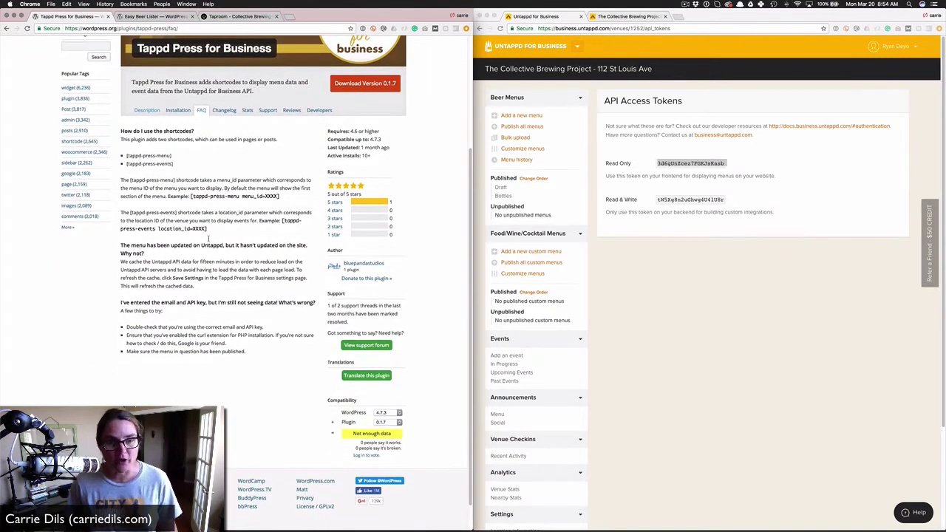
drag(177, 154, 117, 154)
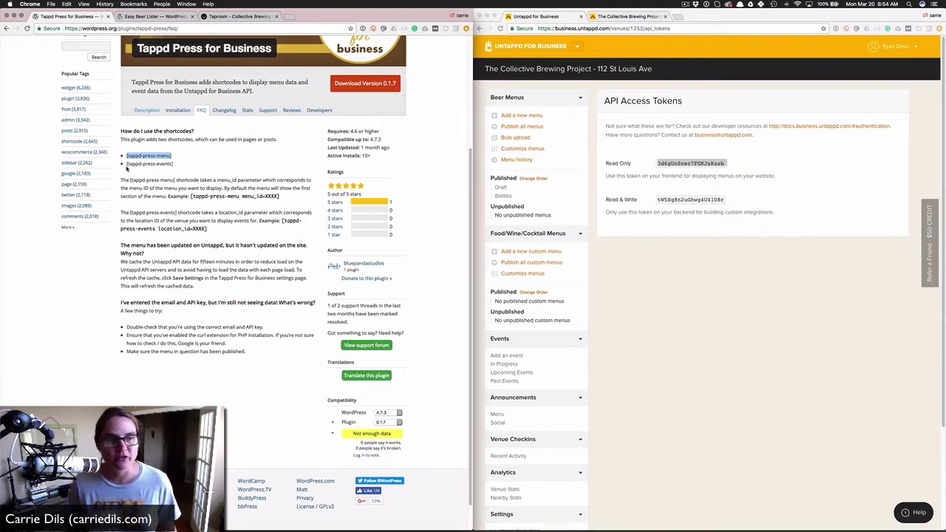
right_click(190, 199)
click(251, 190)
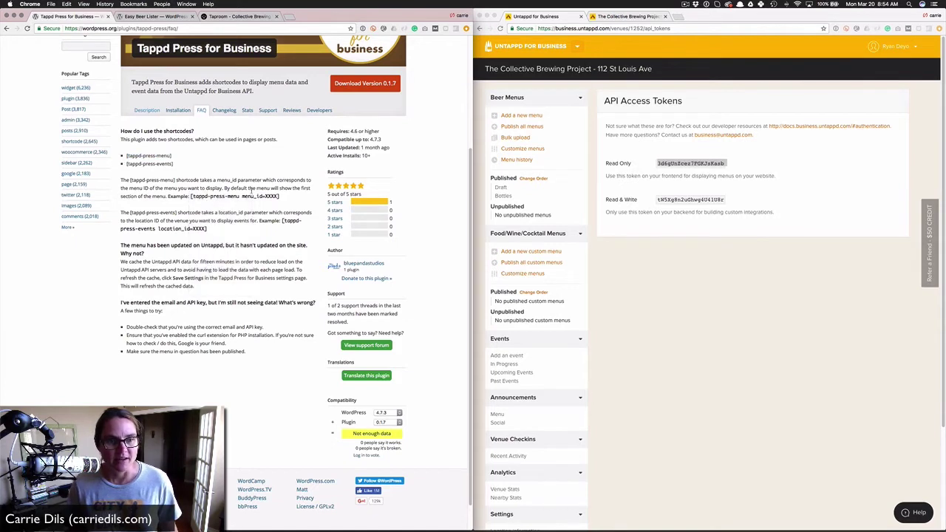
drag(241, 197, 191, 197)
key(super+c)
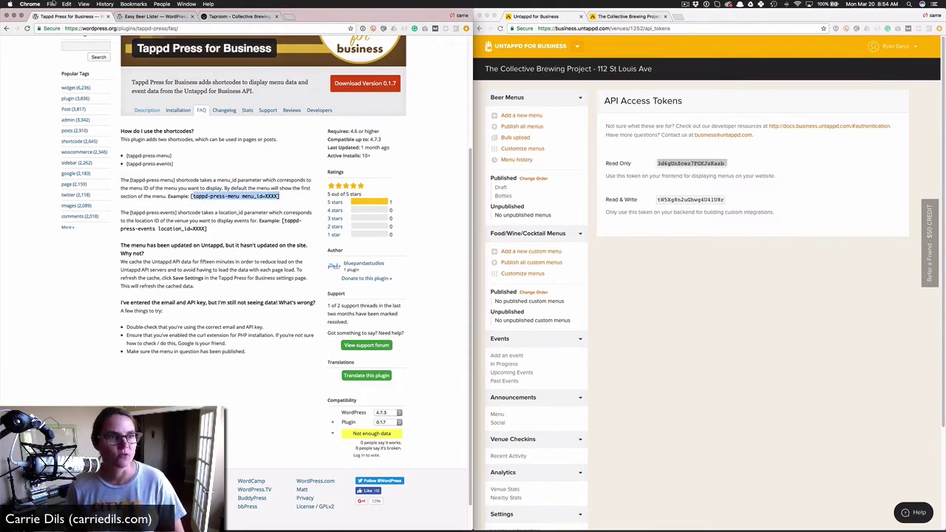
- Paste the copied shortcode into the text module and select its XXXX placeholder
click(240, 16)
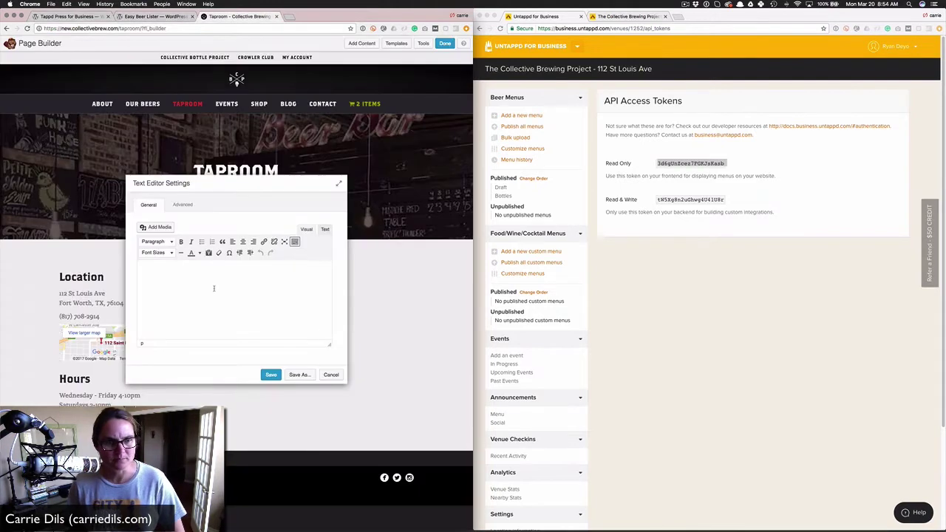
key(super+v)
double_click(225, 269)
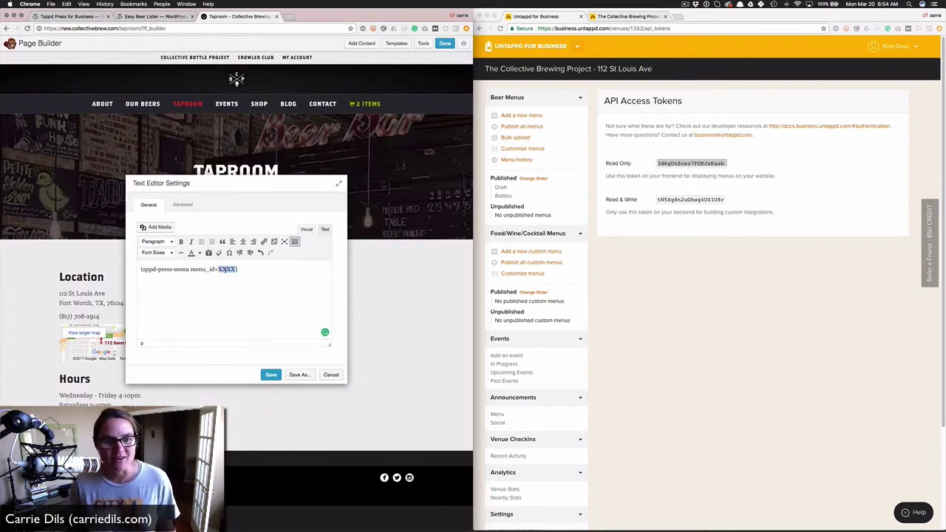
click(276, 268)
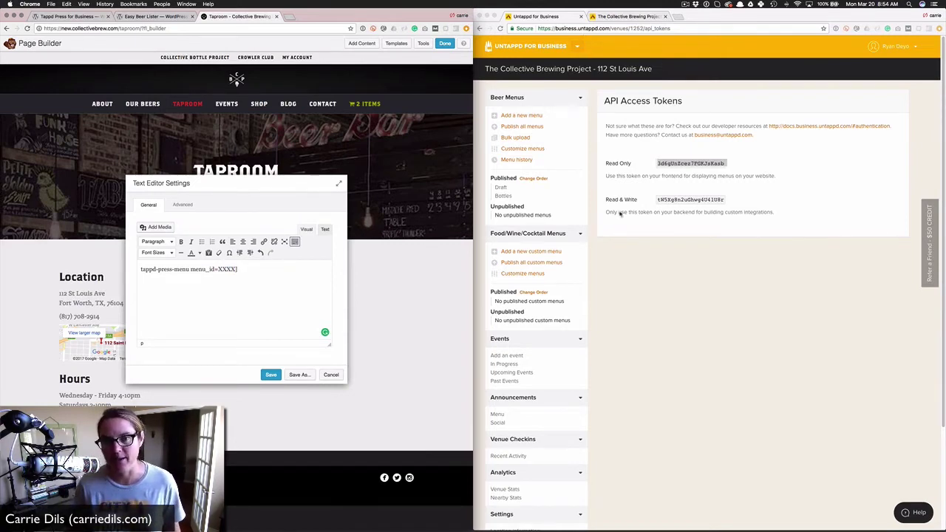
- Read the Draft menu's ID 3762 from its address, then open the Bottles menu (ID 3764)
double_click(691, 162)
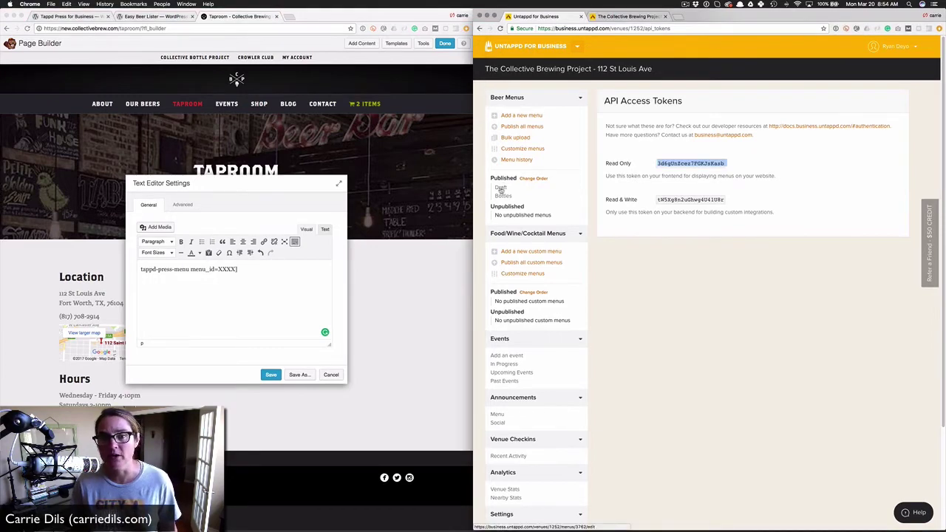
click(501, 189)
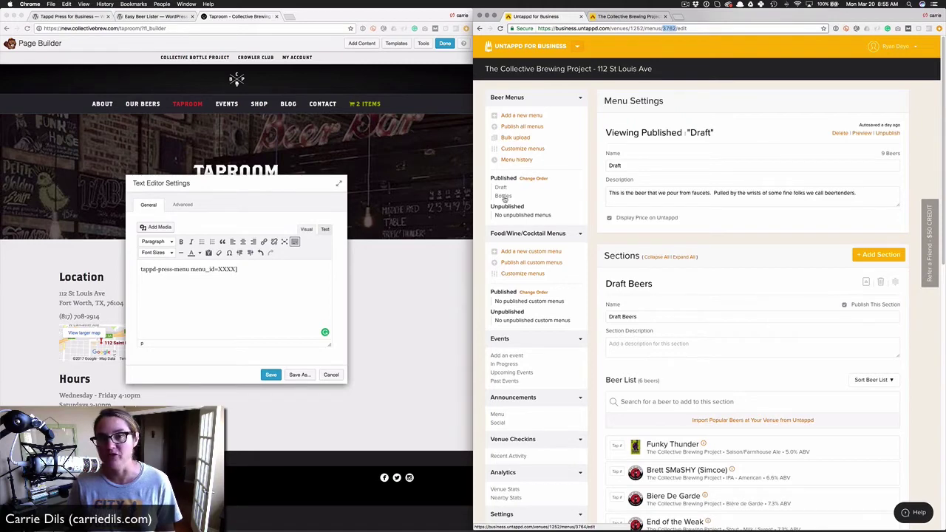
click(504, 197)
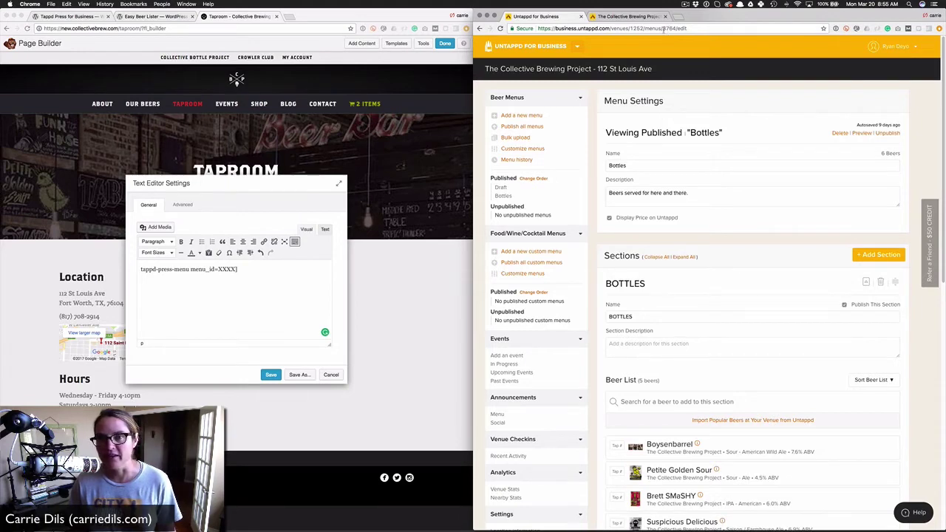
- Replace the XXXX placeholder with 3762 and add the opening bracket to complete the shortcode
double_click(224, 271)
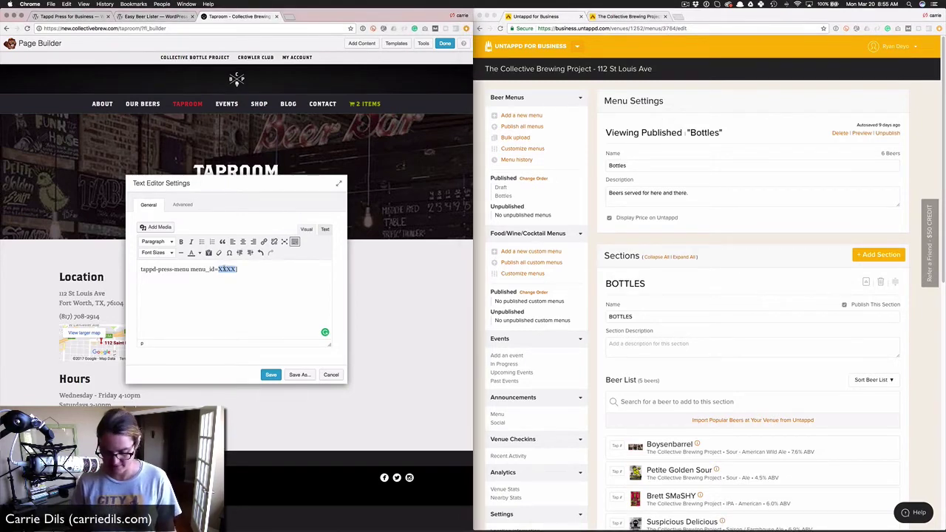
text(3762)
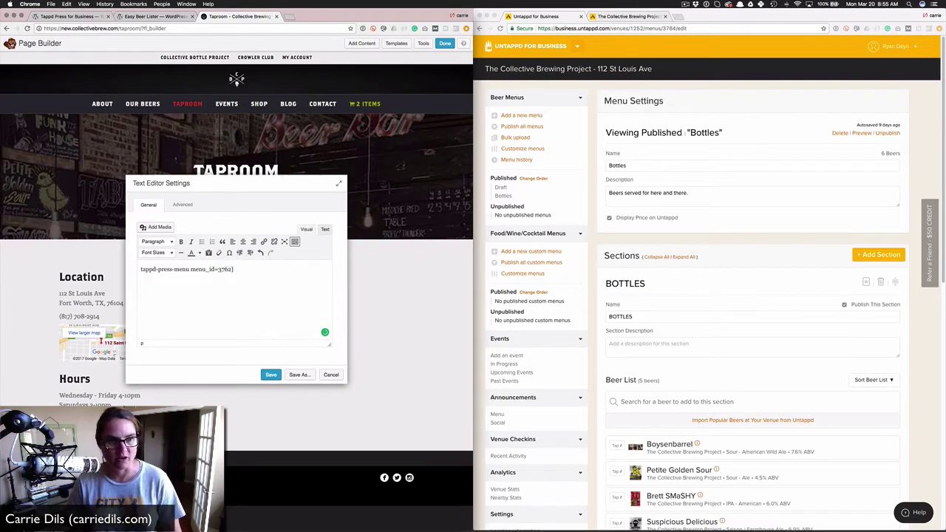
click(141, 269)
text([)
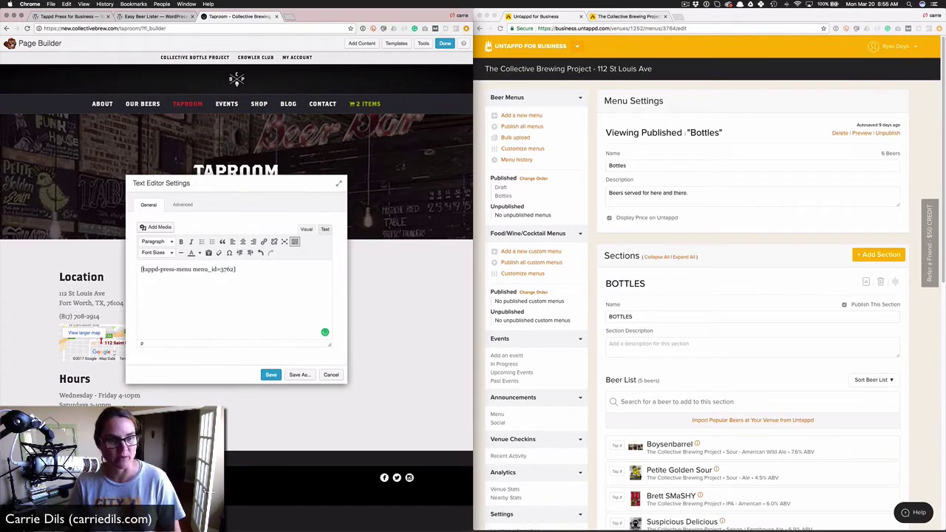
- Copy the [tappd-press-menu menu_id=3762] shortcode and paste a second copy on a new line
key(ctrl+a)
key(super+c)
click(235, 269)
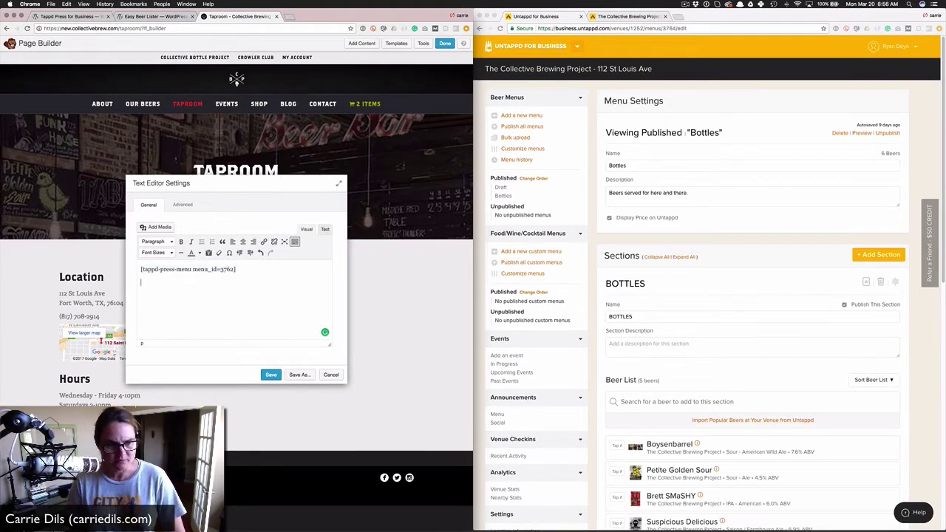
key(super+v)
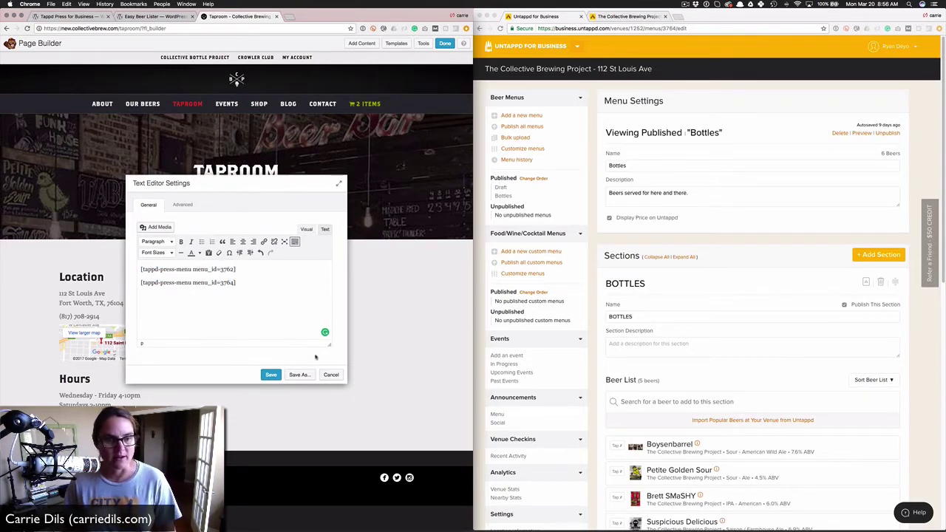
- Save the text module and scroll through the page to check both beer lists
click(269, 377)
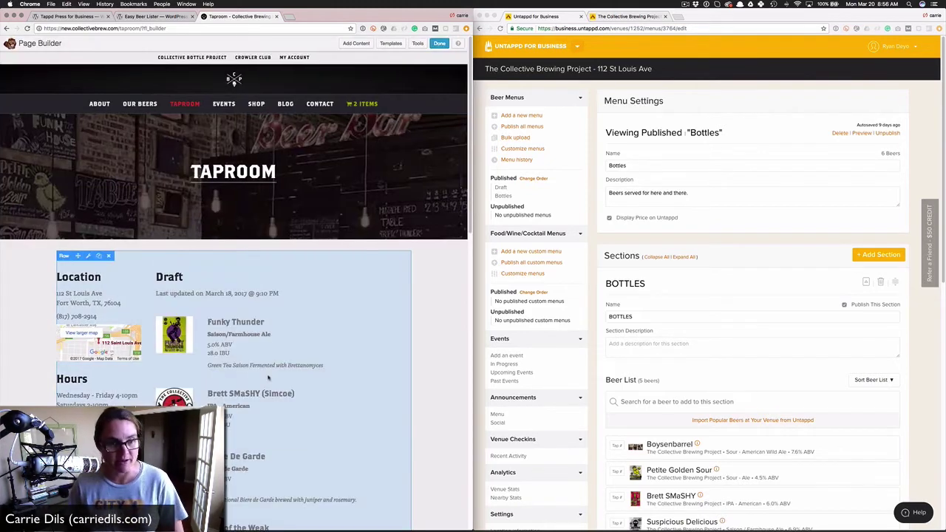
scroll(268, 378, down, 2)
scroll(352, 361, down, 10)
scroll(352, 362, down, 6)
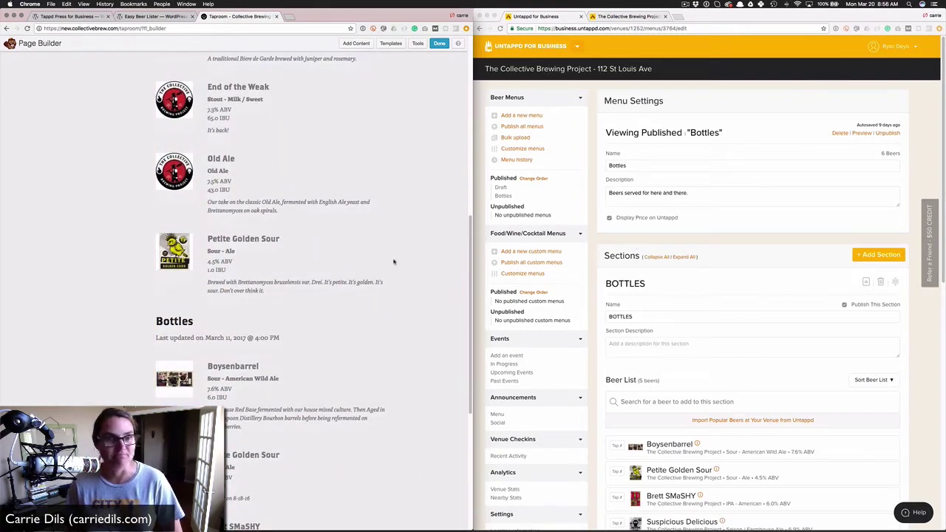
scroll(355, 271, up, 15)
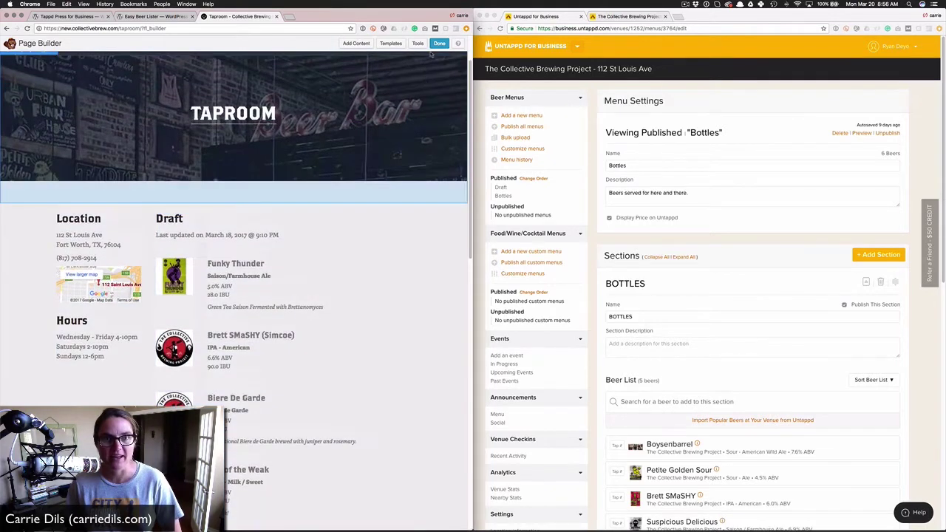
- Finish editing and publish the Taproom page changes
click(439, 43)
click(254, 264)
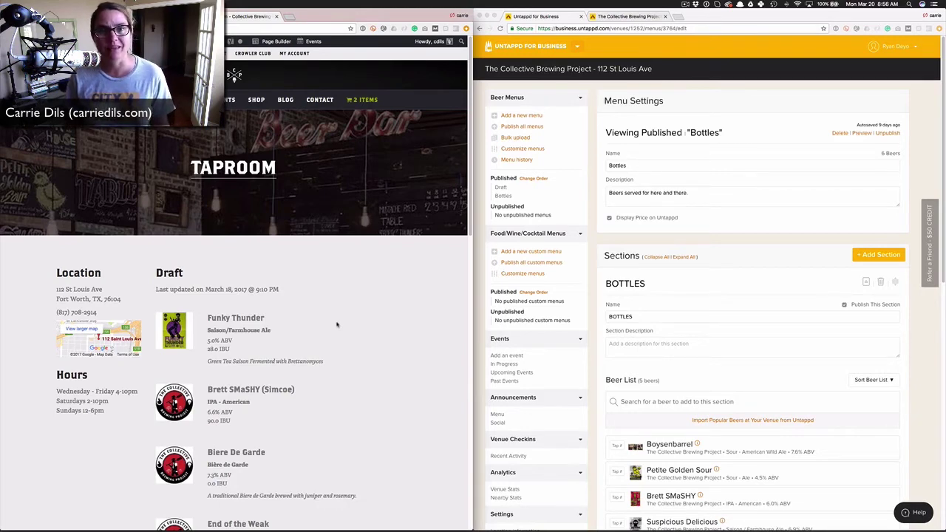
scroll(243, 321, down, 2)
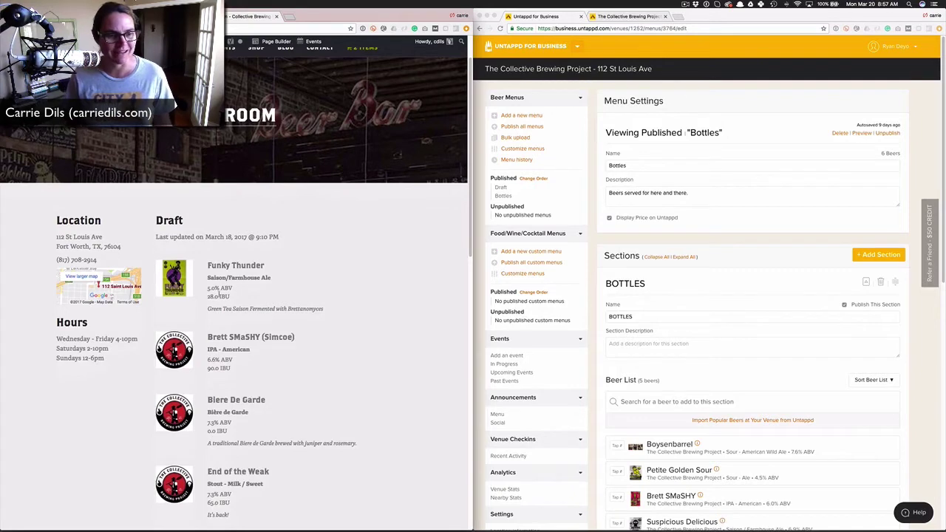
- Inspect the IBU value in developer tools and select the beer-list container
right_click(220, 295)
click(265, 347)
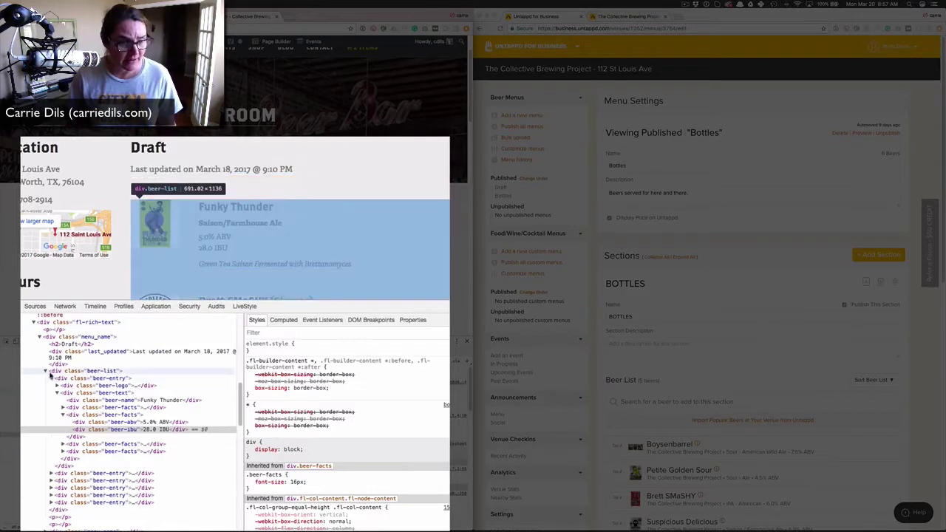
click(98, 390)
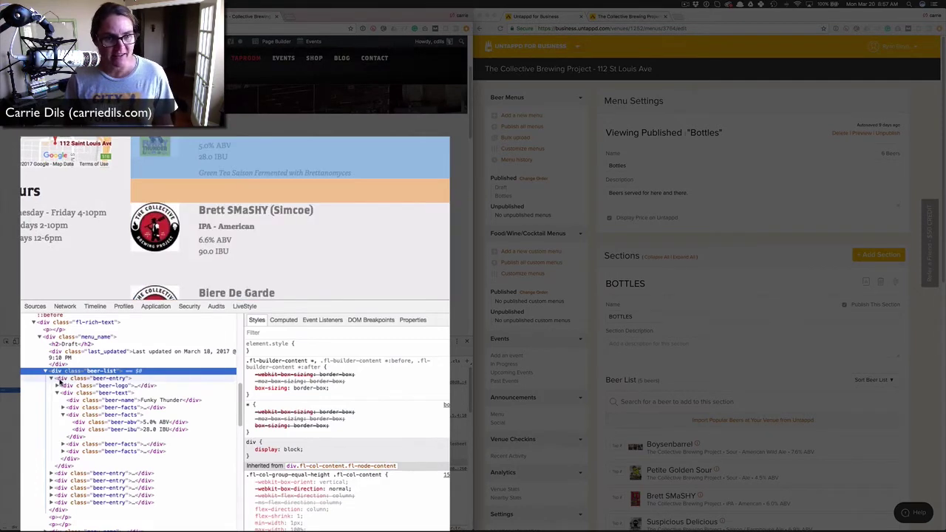
- Expand the first beer-entry node and inspect the beer-logo and beer-text styles
click(60, 380)
click(52, 379)
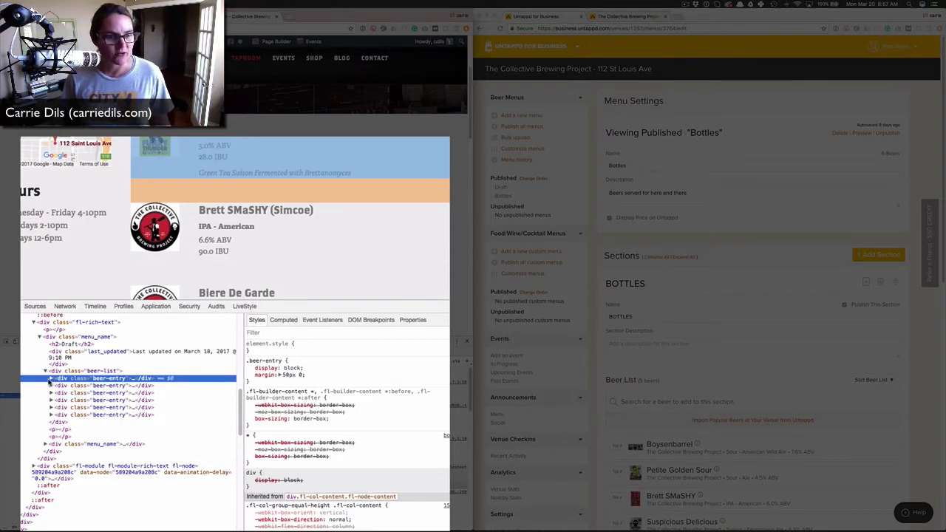
click(52, 378)
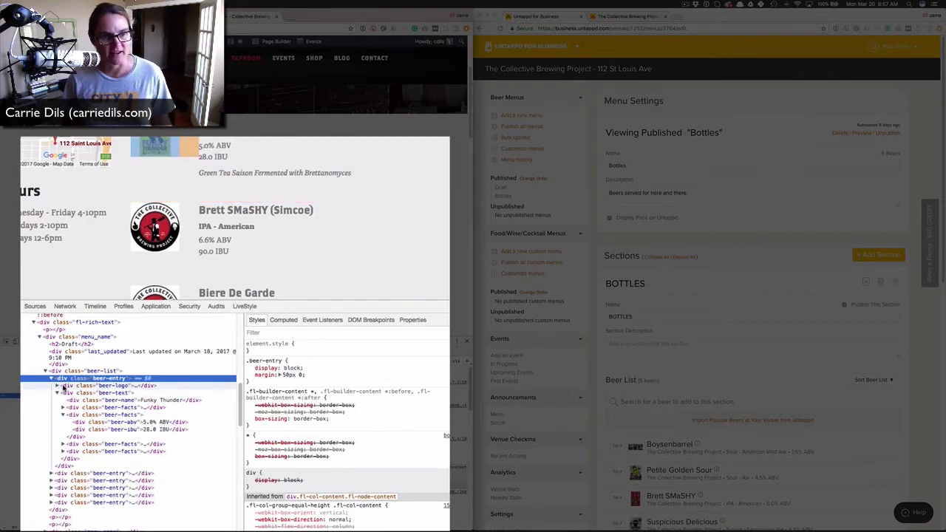
click(65, 387)
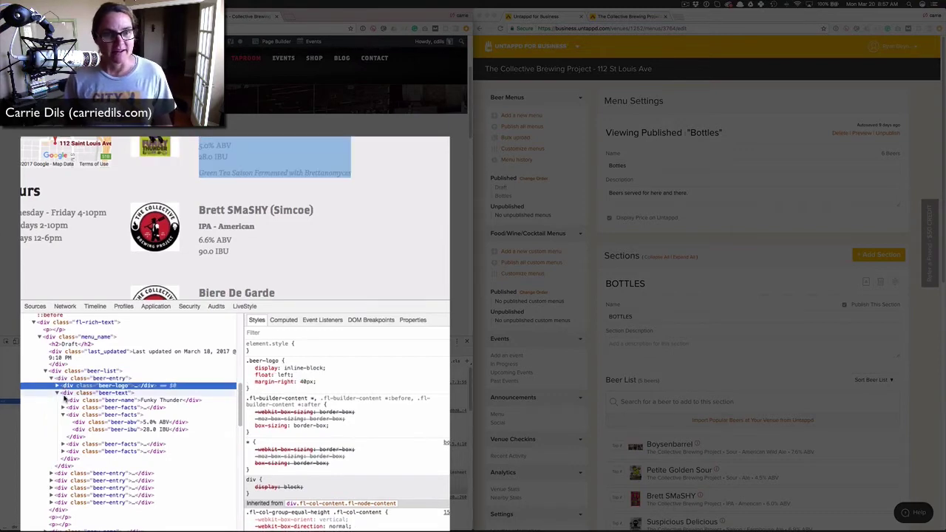
click(65, 394)
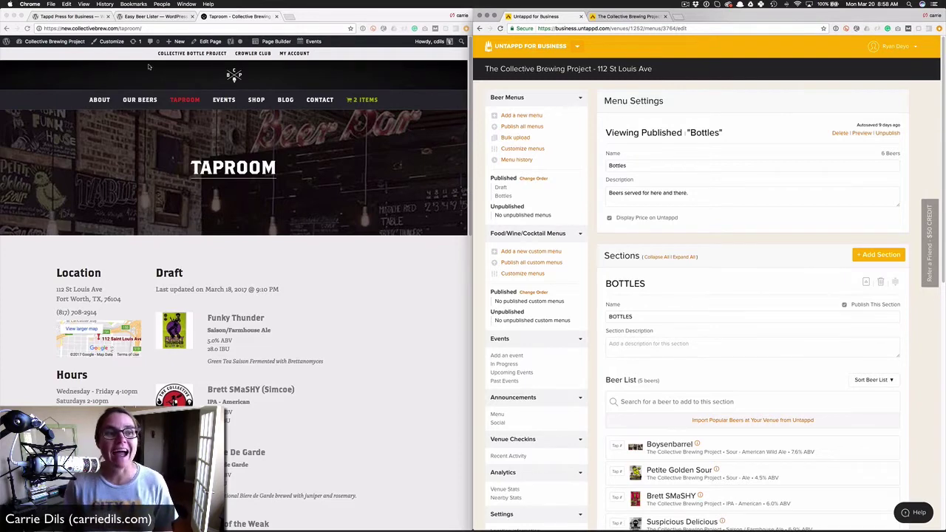
click(67, 17)
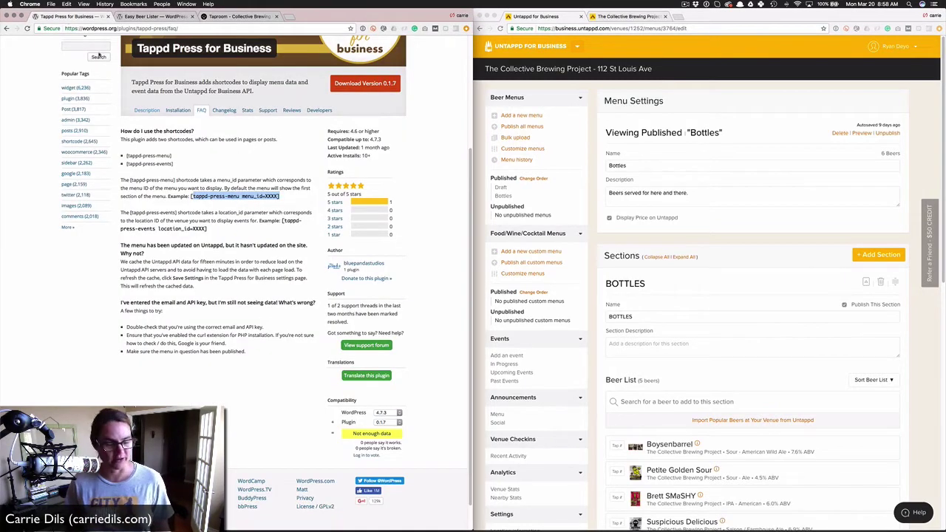
scroll(172, 140, up, 3)
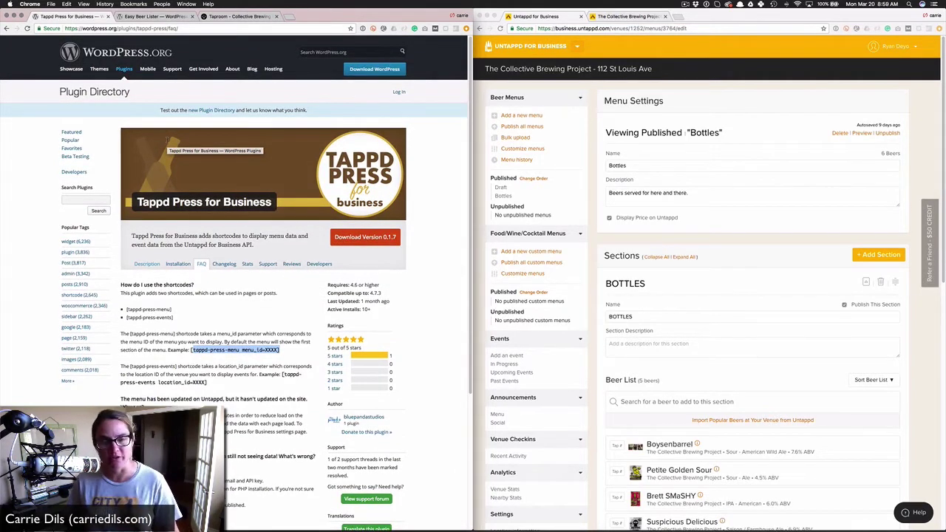
click(239, 16)
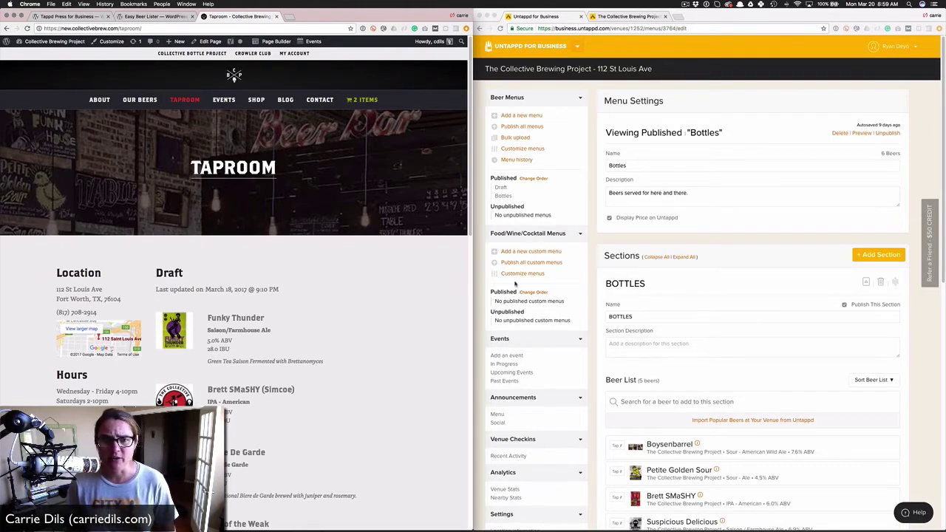
- Go to Customize Menus and open the Digital Board tab listing the Draft and Bottles board
click(507, 275)
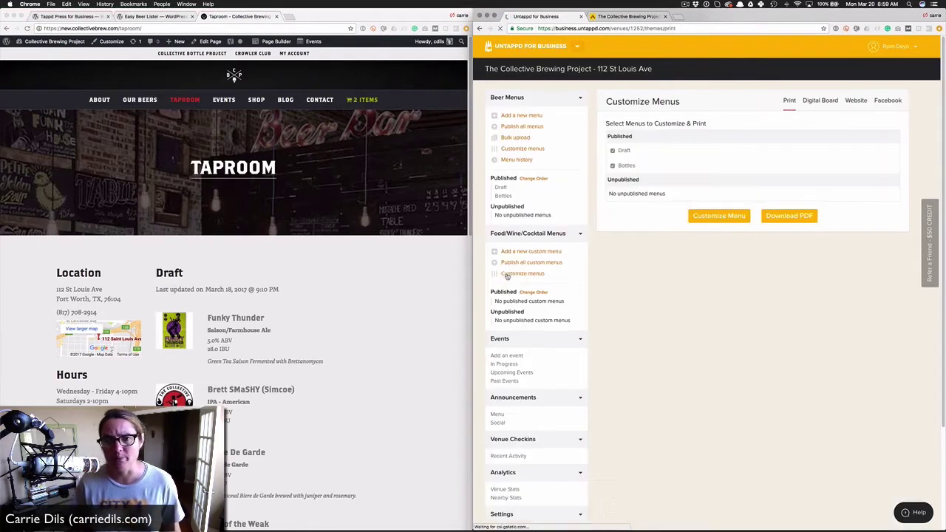
click(824, 103)
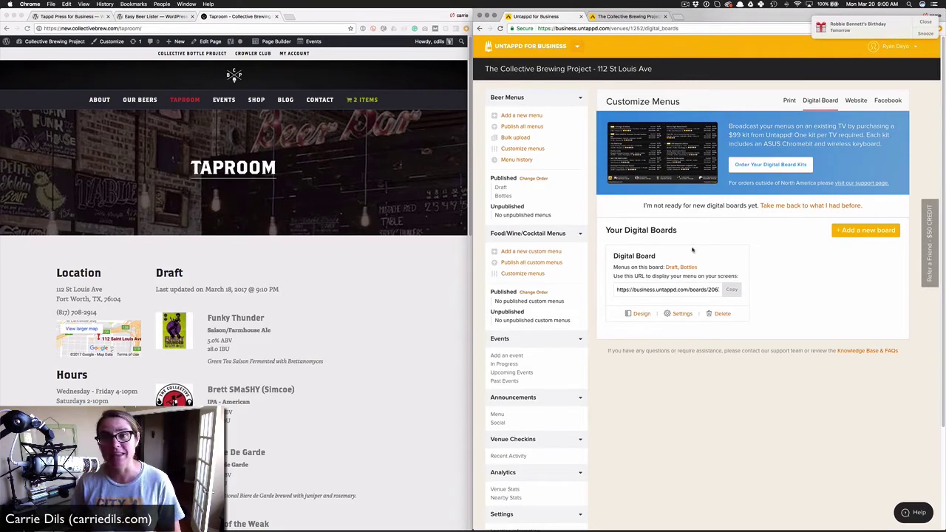
- Preview the Draft and Bottles digital board design, then return to Customize Menus
click(641, 316)
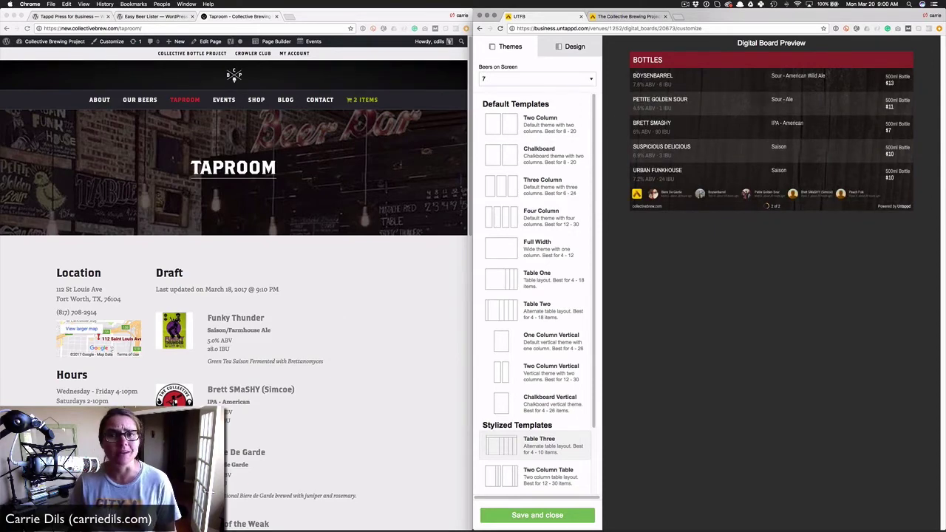
drag(736, 43, 815, 46)
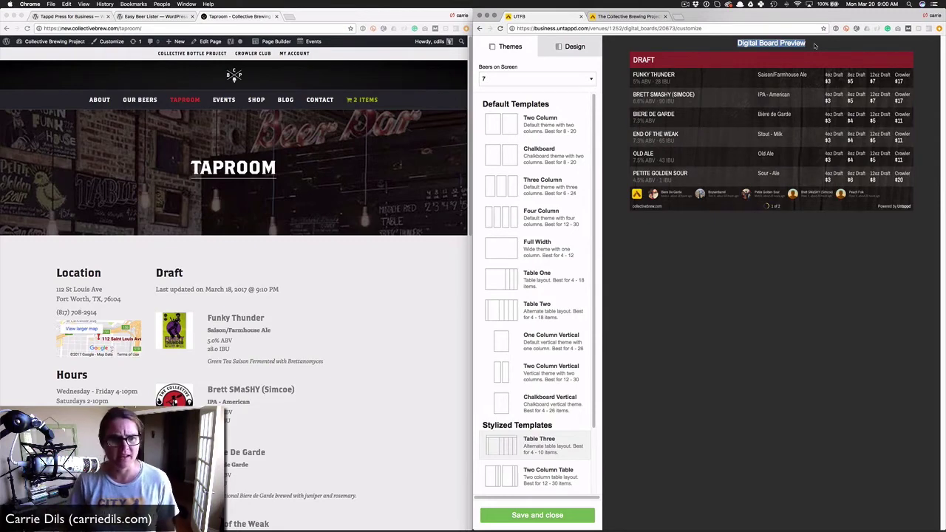
click(314, 384)
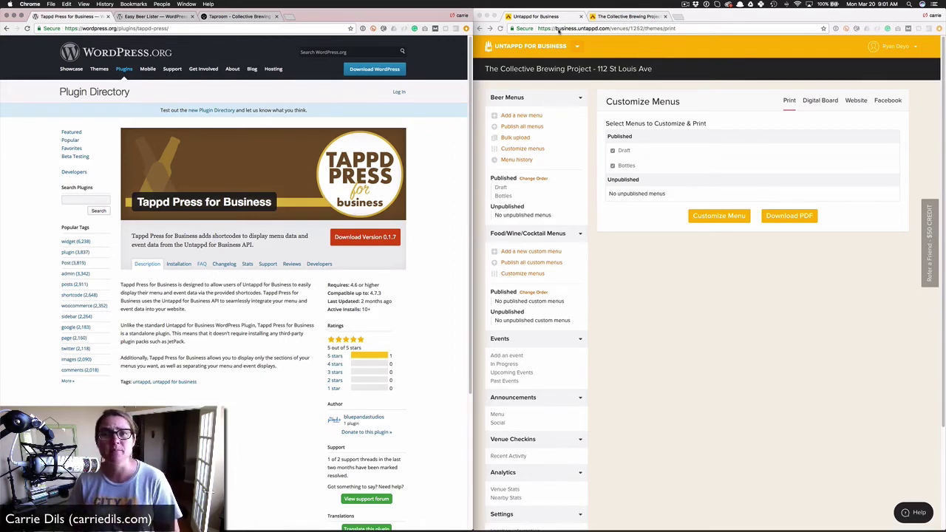
- Show The Collective Brewing Project's Untappd profile on the right and Easy Beer Lister on the left
click(619, 17)
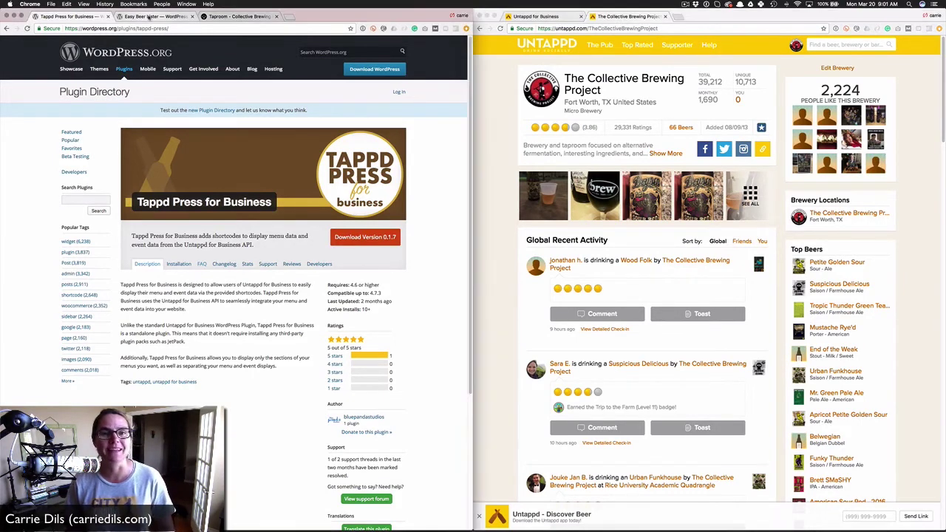
click(148, 17)
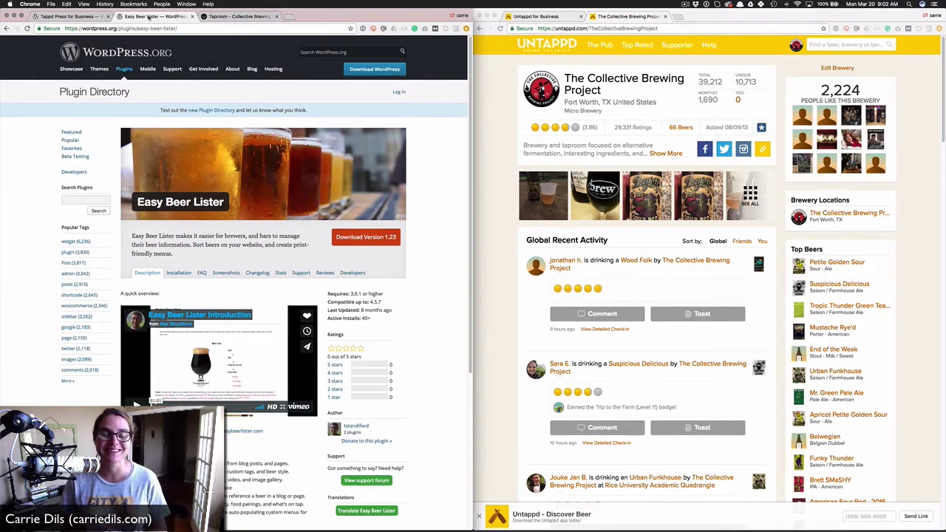
click(218, 17)
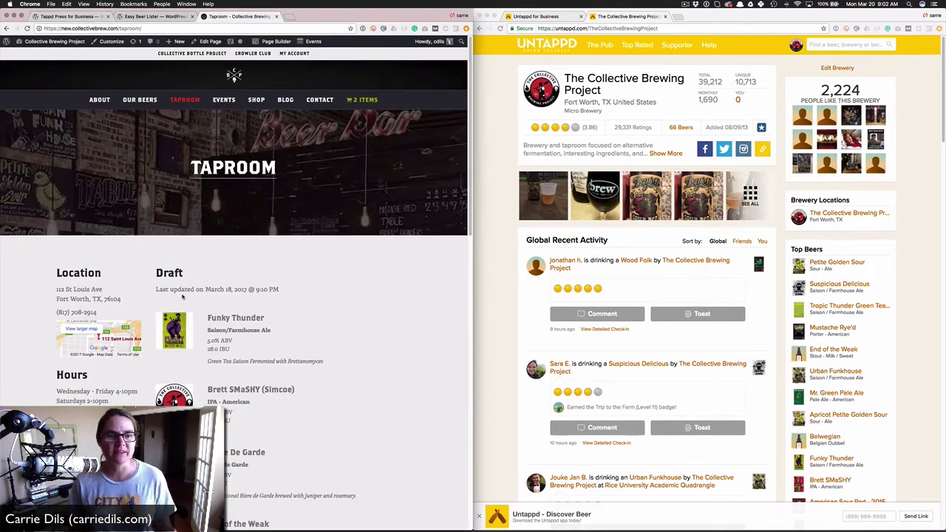
scroll(279, 332, down, 1)
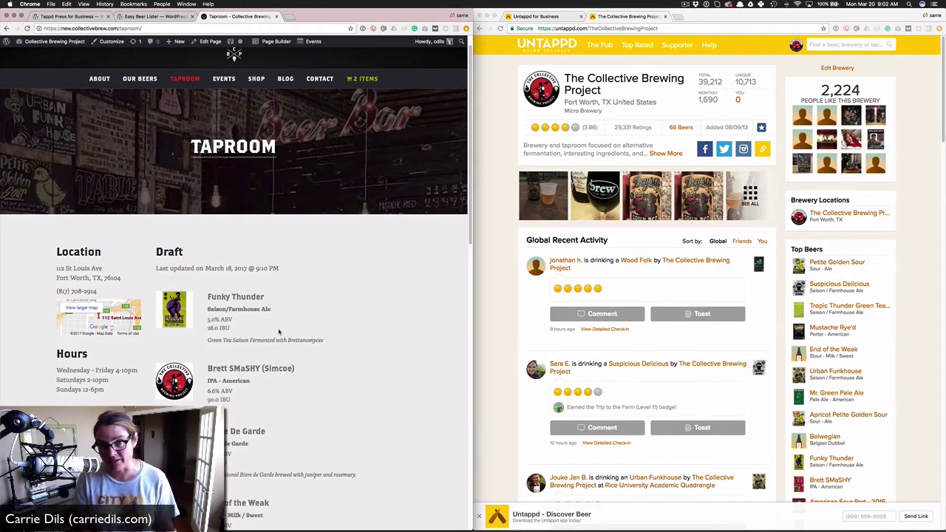
click(154, 17)
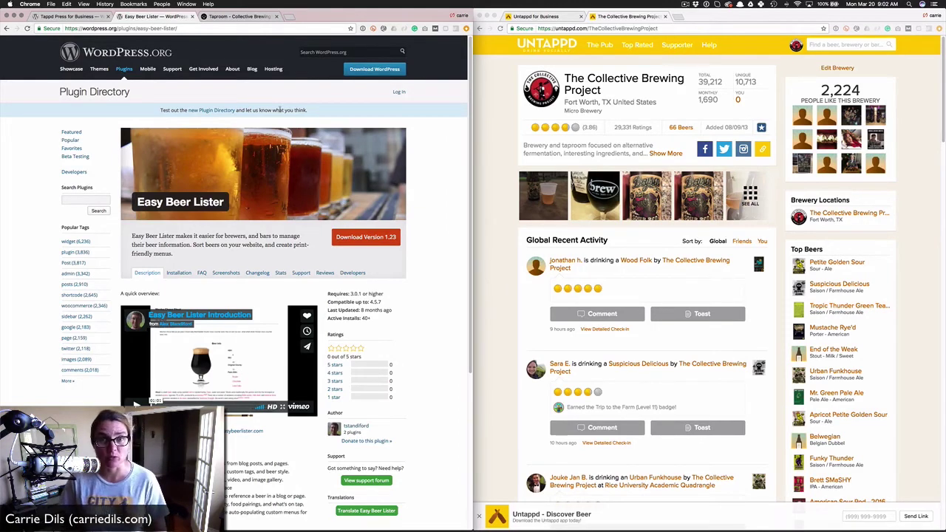
- Search Untappd for 'brett smashy'
click(504, 113)
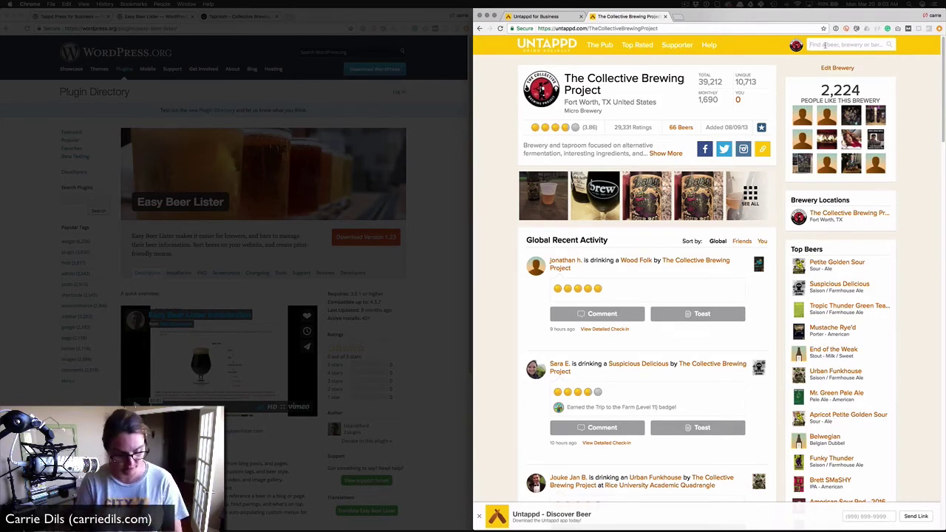
text(brett smas)
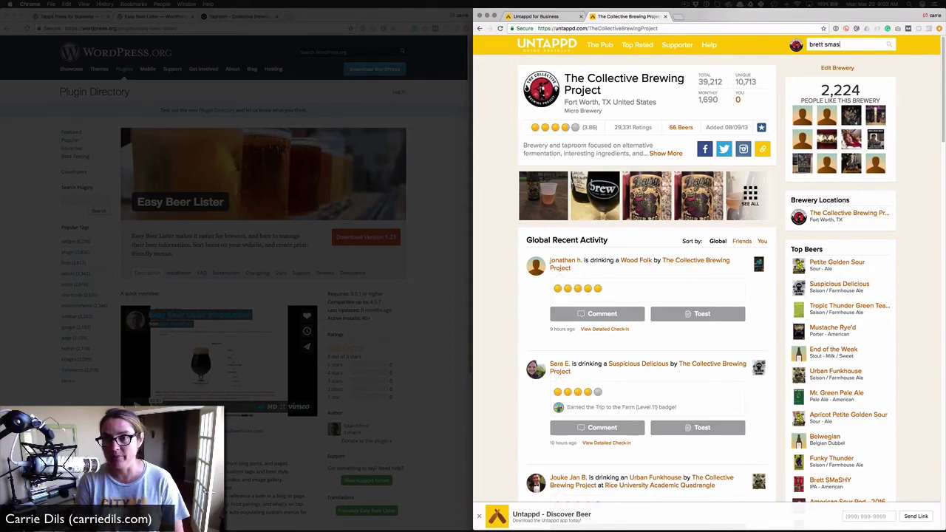
text(hy)
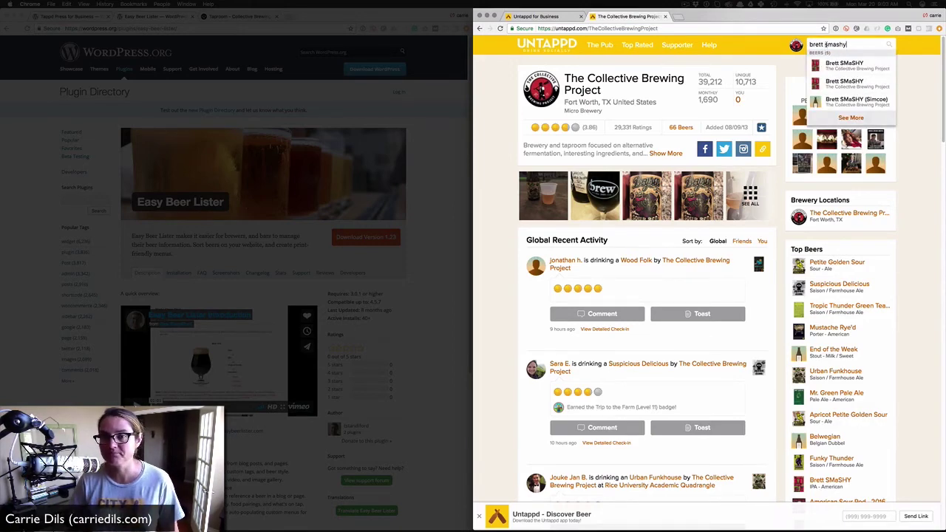
key(Return)
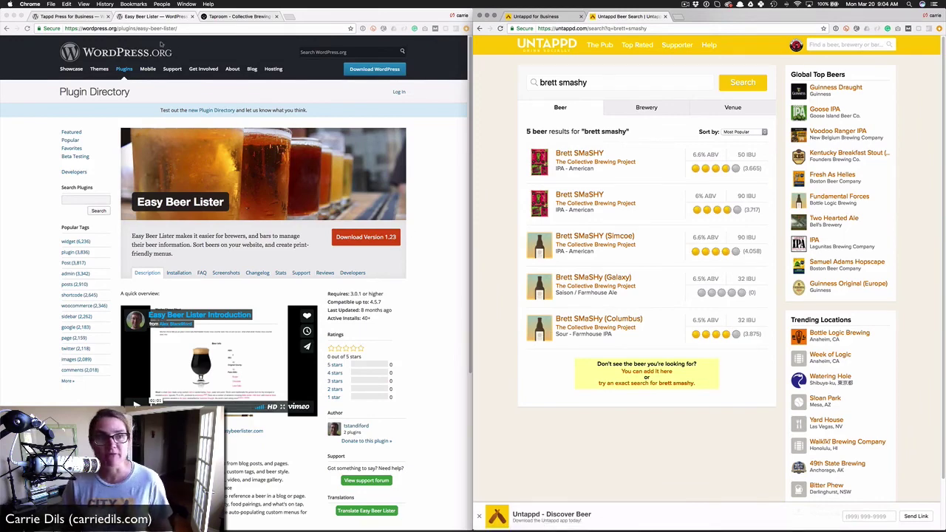
- Bring back Untappd for Business Customize Menus on the right and the Taproom page on the left
click(553, 16)
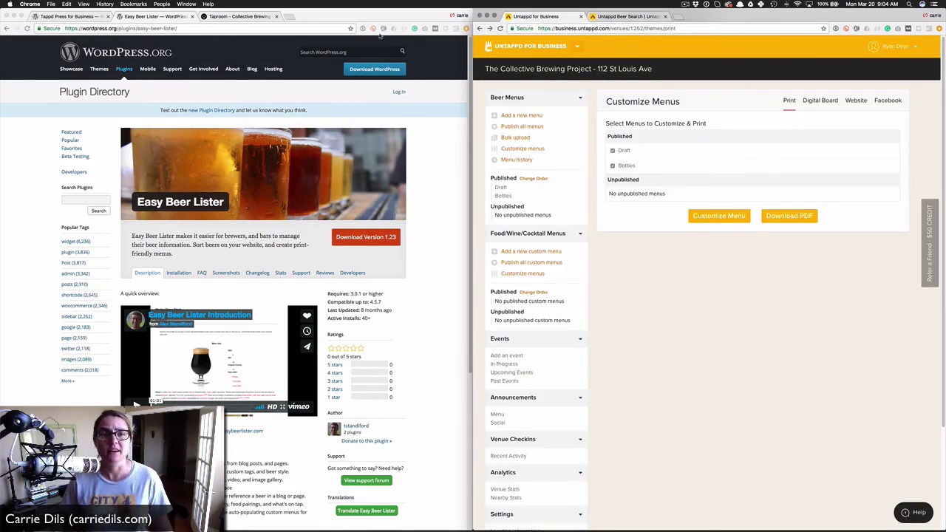
click(229, 16)
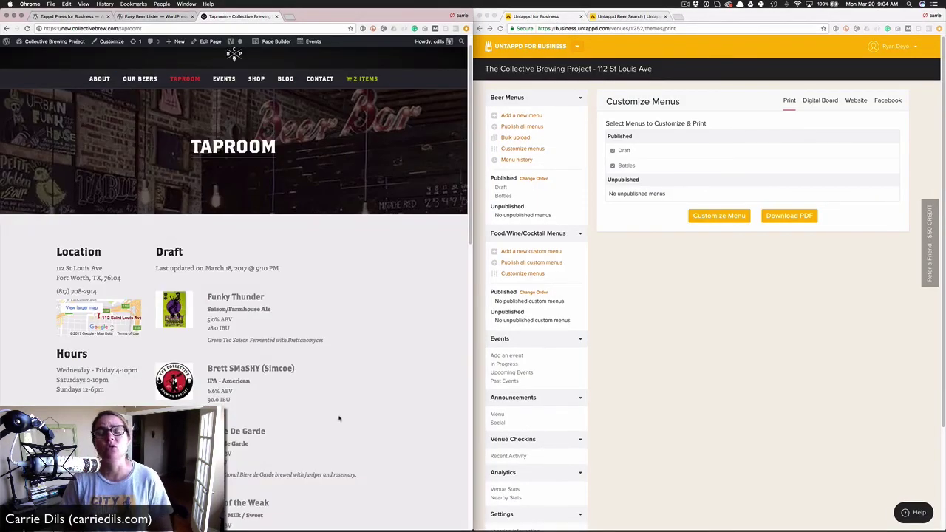